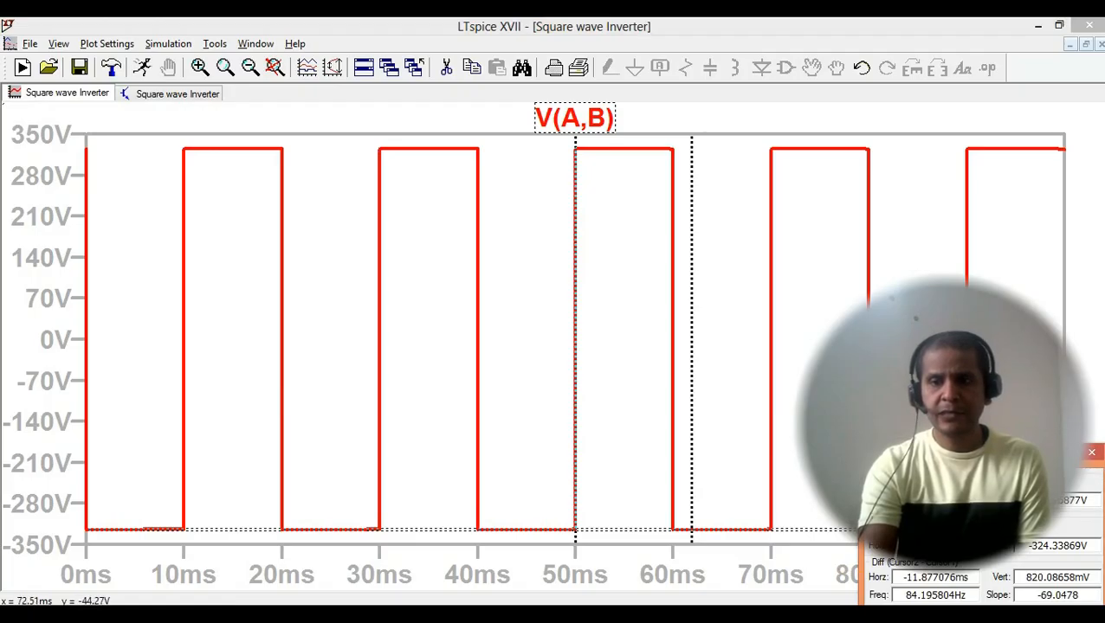
- Close the cursor readout and reattach the 1st & 2nd cursors to the V(A,B) trace
left_click(1092, 454)
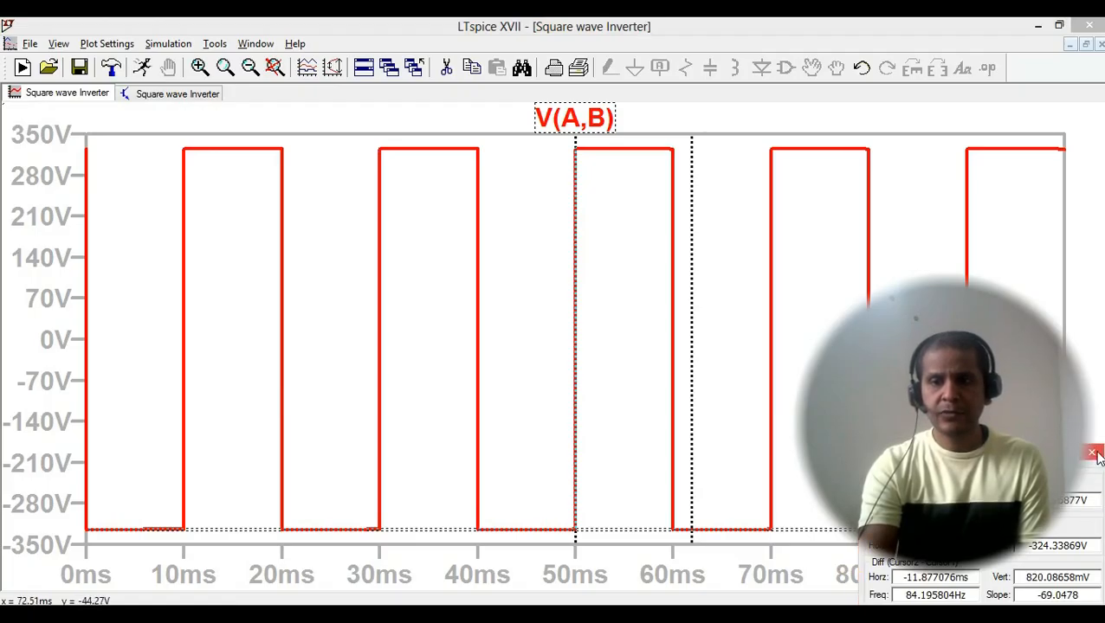
right_click(587, 118)
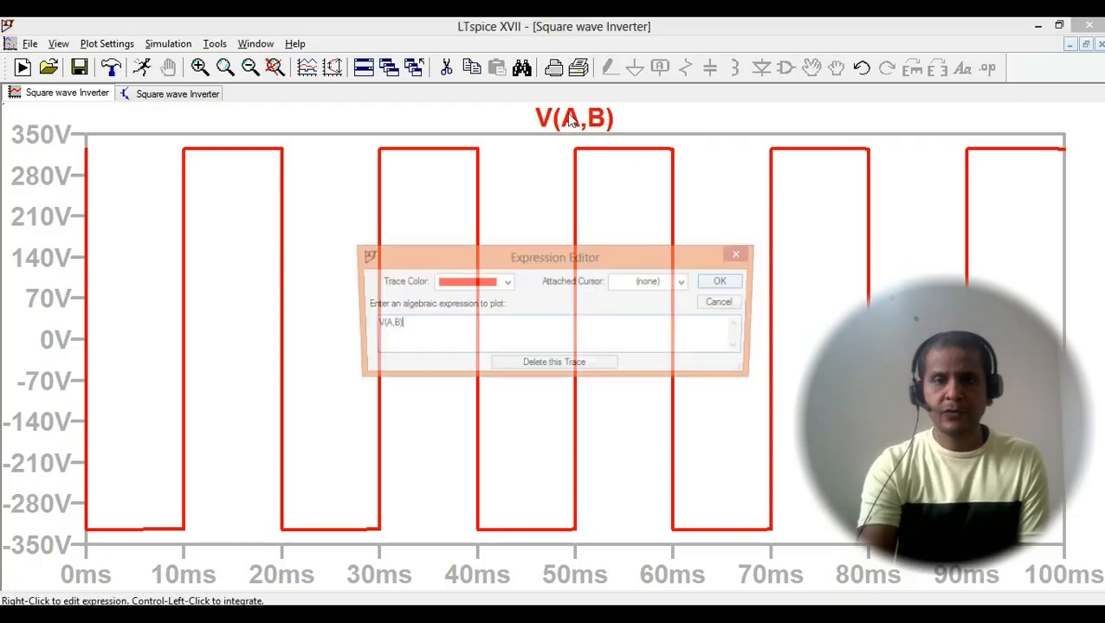
left_click(661, 282)
left_click(663, 336)
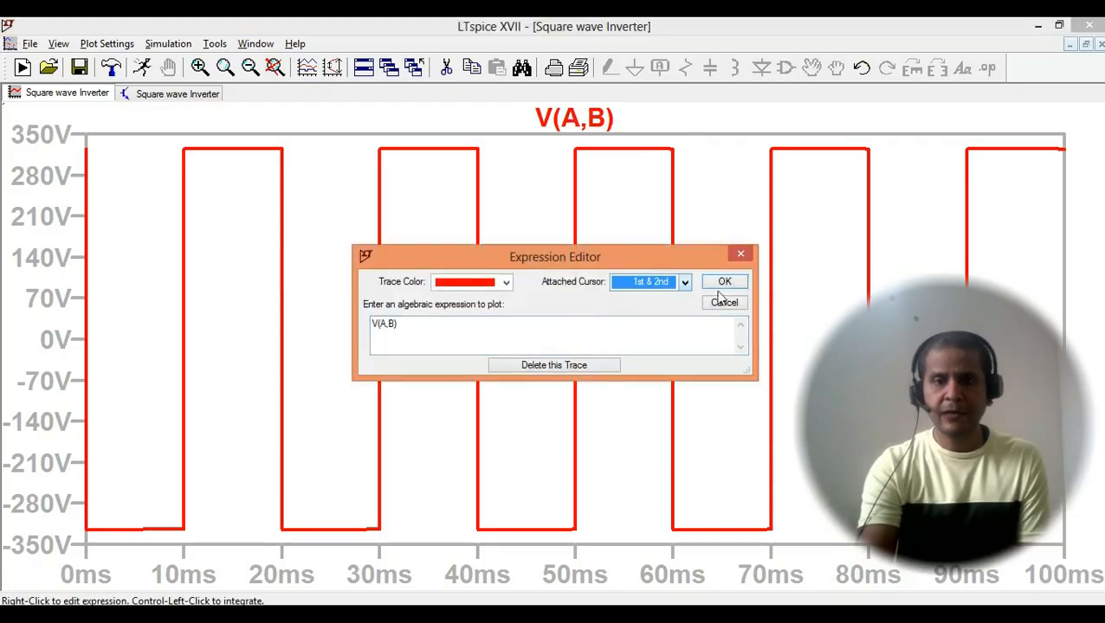
left_click(724, 282)
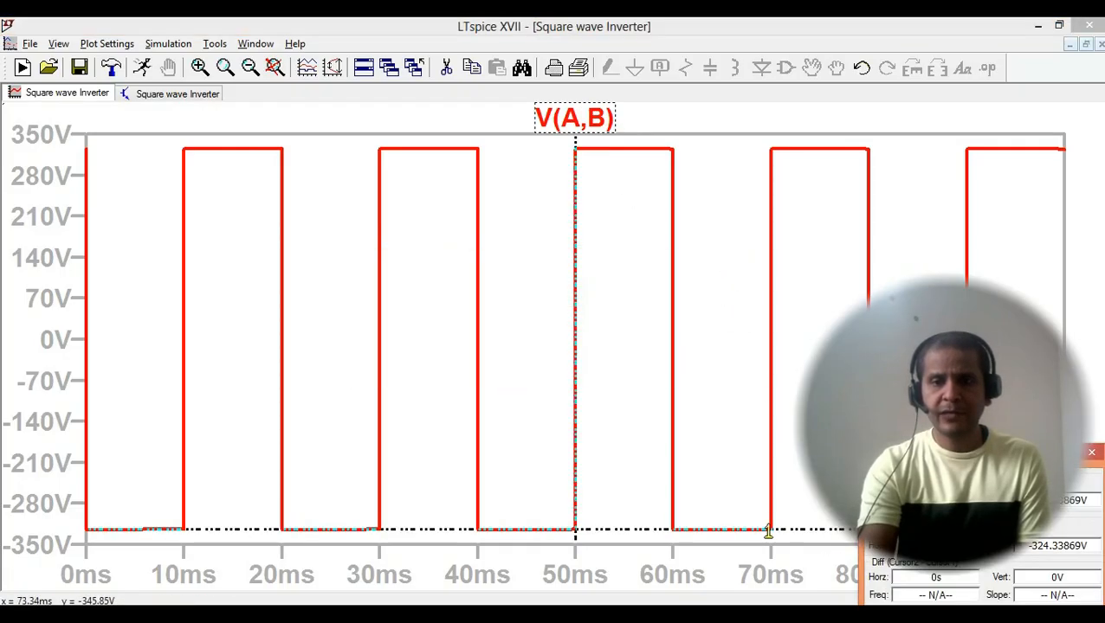
- Measure one period of the V(A,B) square wave between its rising edges near 30 ms and 50 ms using the two cursors
left_click_drag(575, 520, 744, 520)
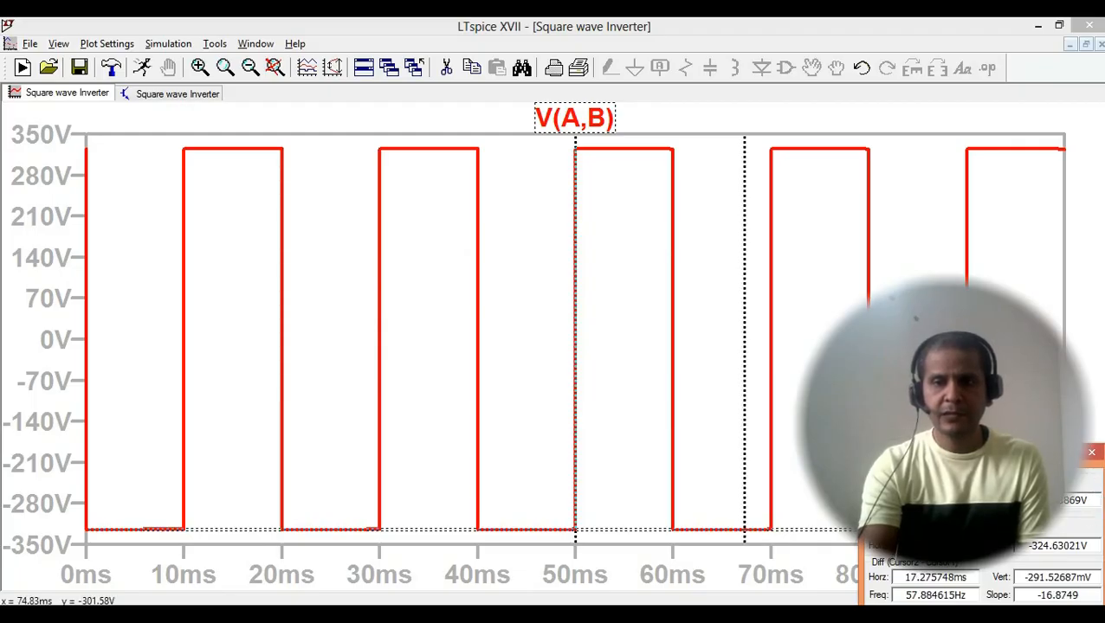
left_click_drag(854, 579, 894, 572)
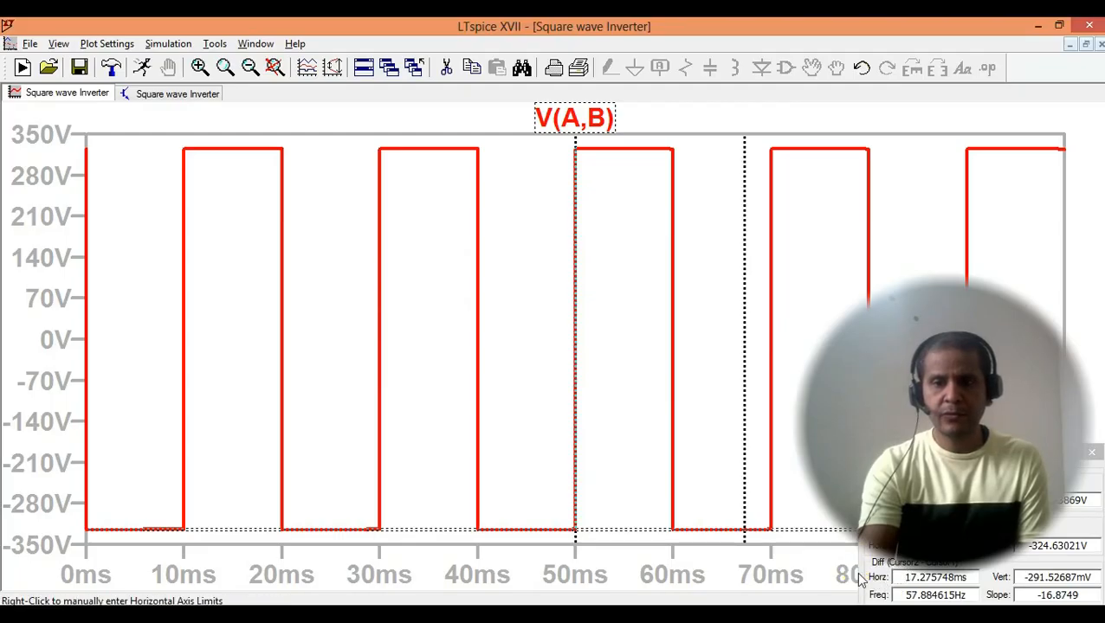
left_click(860, 578)
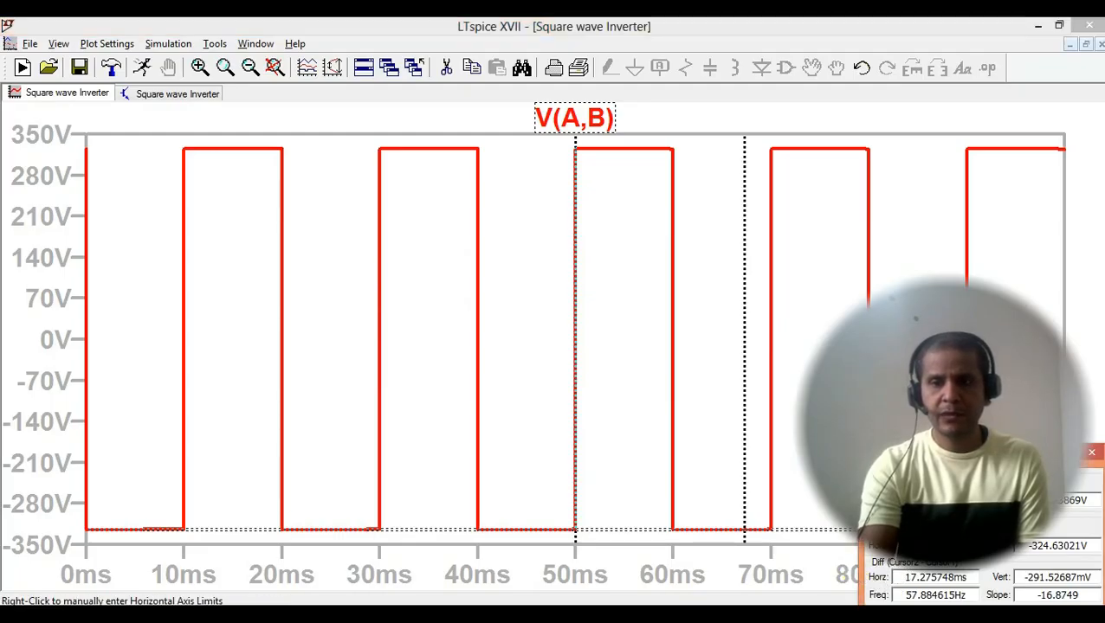
left_click(746, 164)
left_click_drag(747, 165, 464, 198)
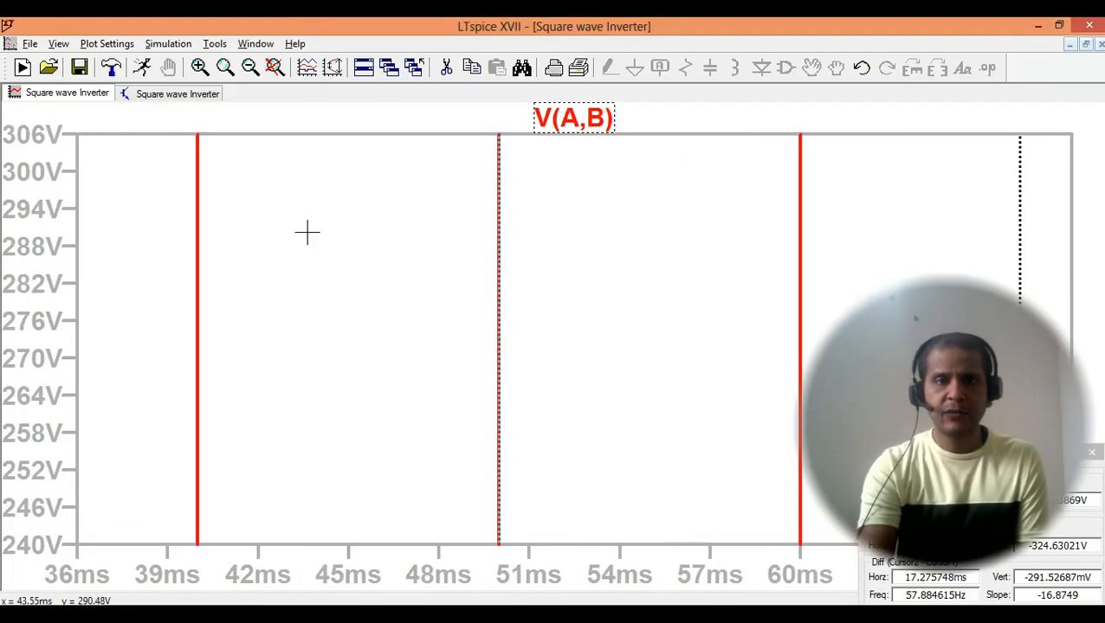
left_click(276, 67)
left_click_drag(743, 207, 378, 223)
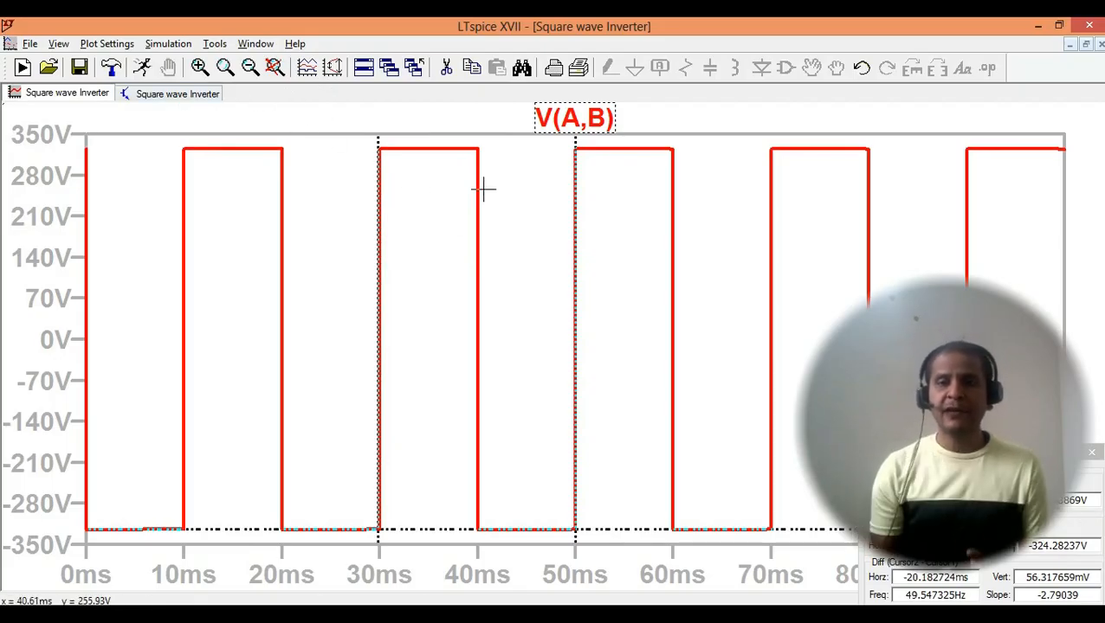
- Check the inverter schematic against the waveforms, close the waveform plot and rerun the transient simulation
left_click(194, 97)
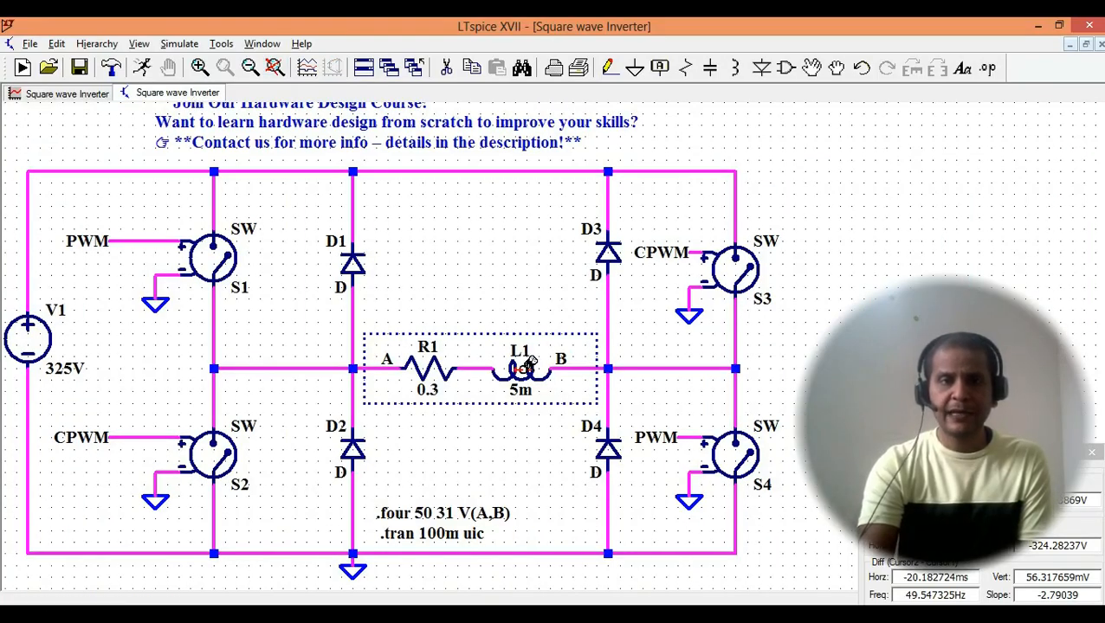
left_click(52, 94)
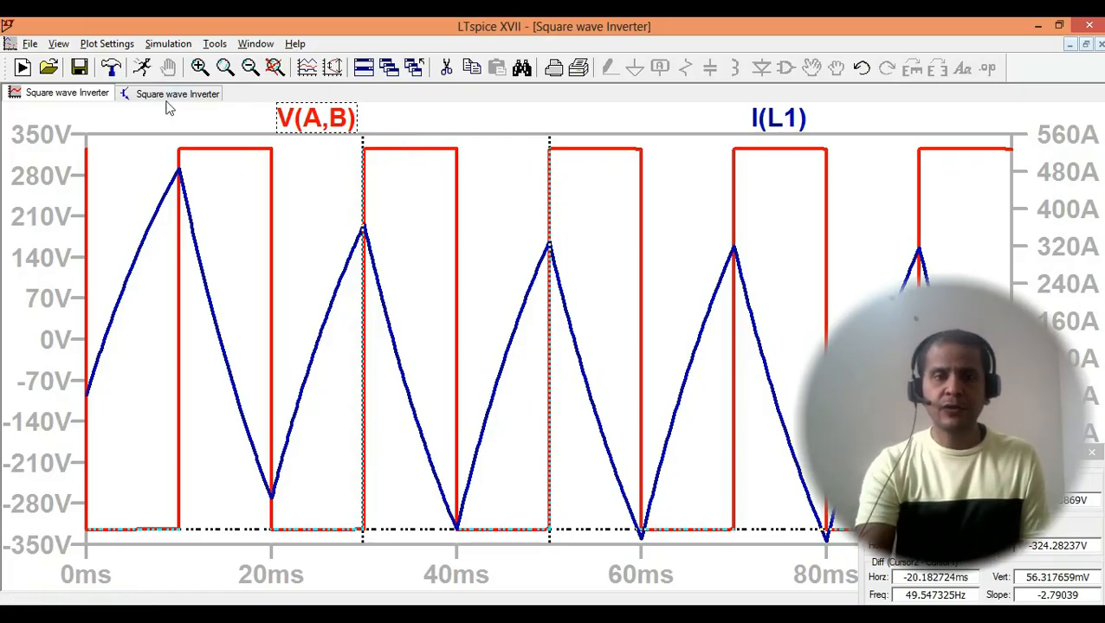
right_click(87, 97)
left_click(118, 126)
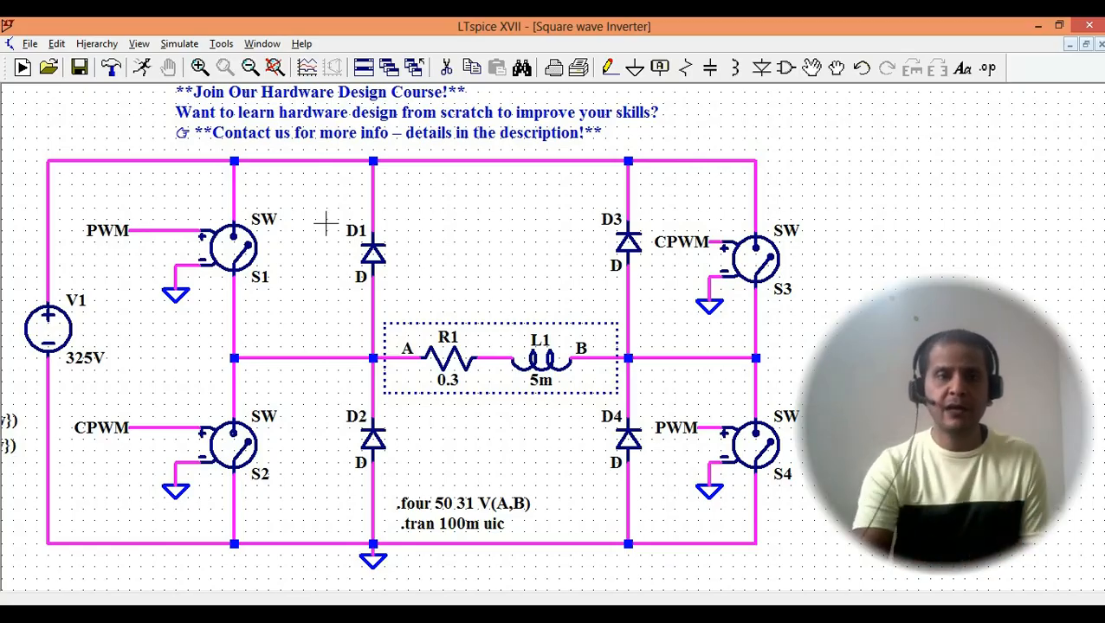
left_click(142, 68)
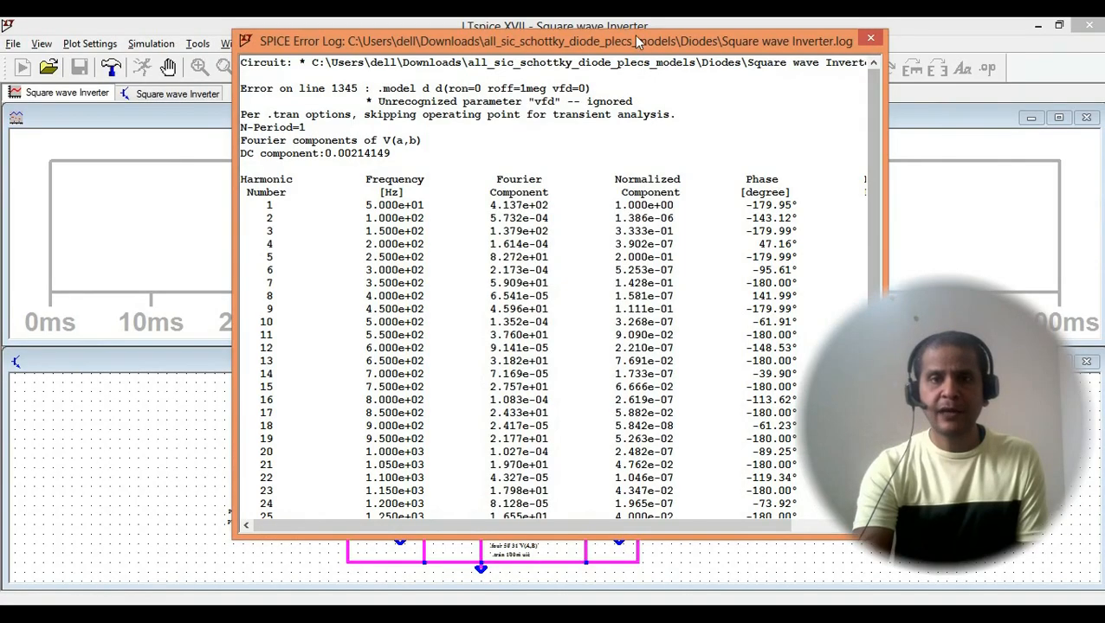
- Look through the Fourier harmonic table in the SPICE error log, enlarging its window to show every column
left_click_drag(612, 46, 513, 35)
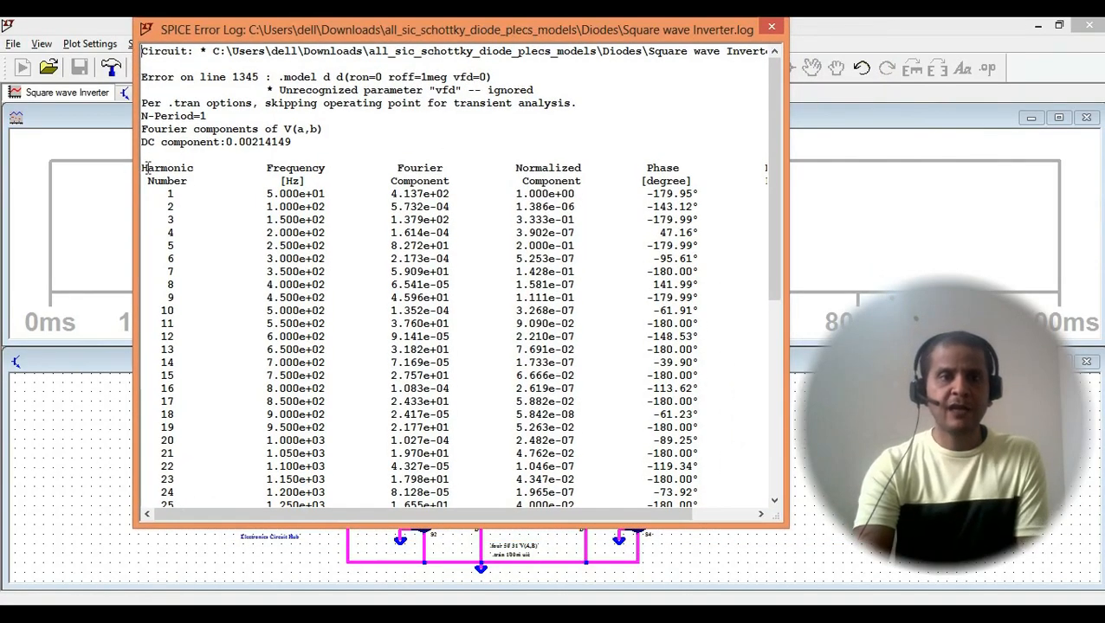
left_click_drag(145, 170, 185, 197)
left_click(207, 310)
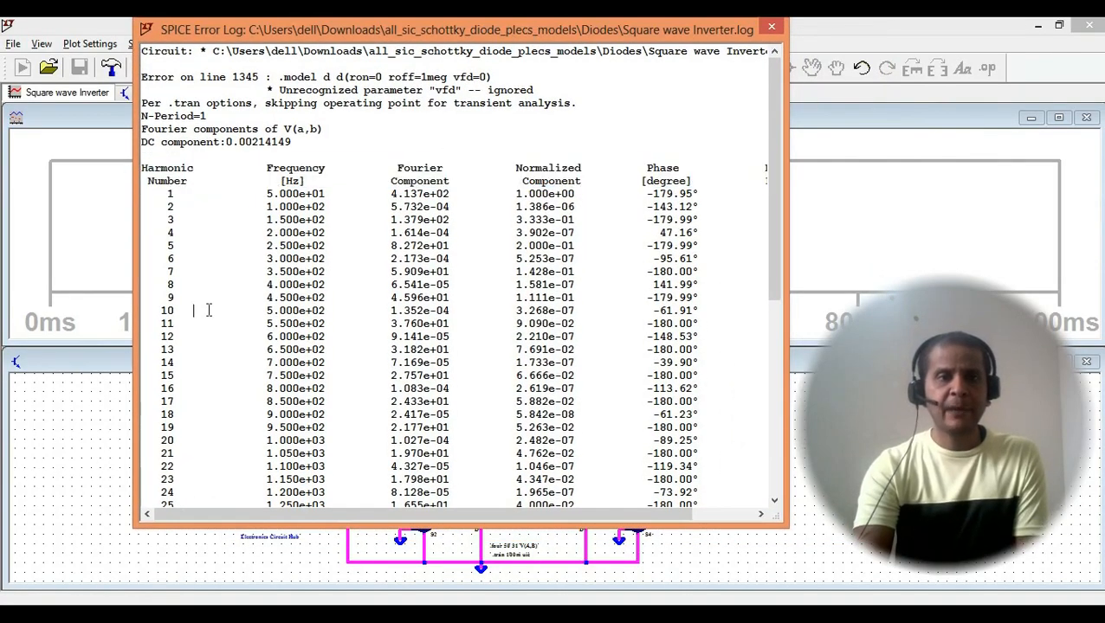
scroll(209, 310, "down", 5)
left_click_drag(171, 390, 173, 169)
scroll(164, 270, "up", 1)
scroll(164, 263, "up", 1)
left_click(173, 169)
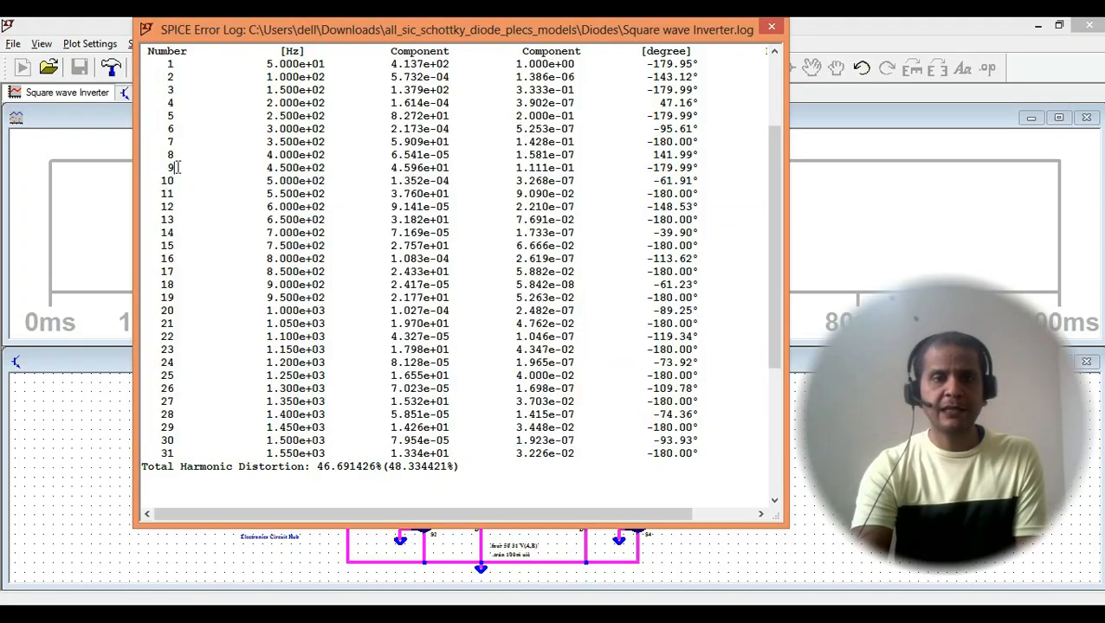
scroll(207, 342, "down", 1)
scroll(208, 342, "up", 5)
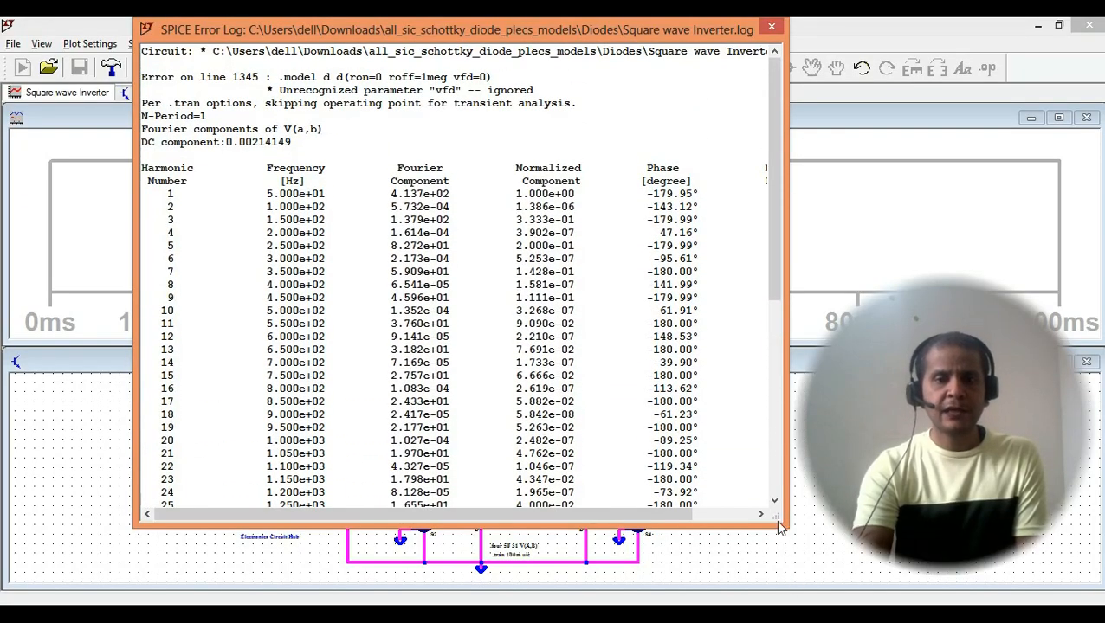
left_click_drag(783, 522, 1067, 599)
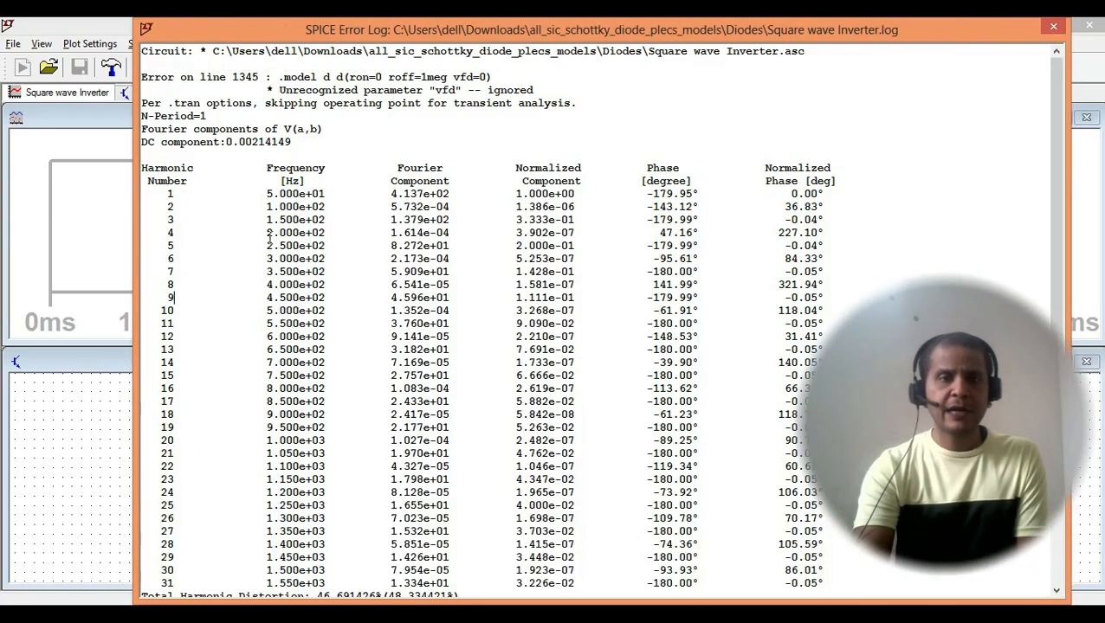
- Examine the frequency and Fourier component of the fundamental and compare them with the second to sixth harmonics
left_click_drag(194, 197, 339, 196)
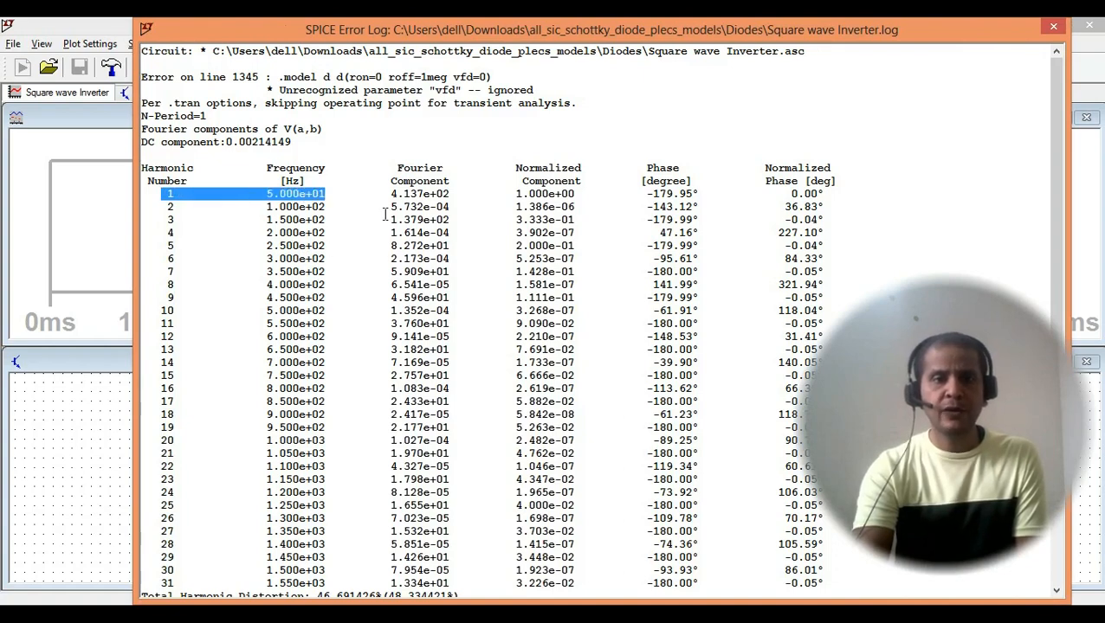
left_click(160, 208)
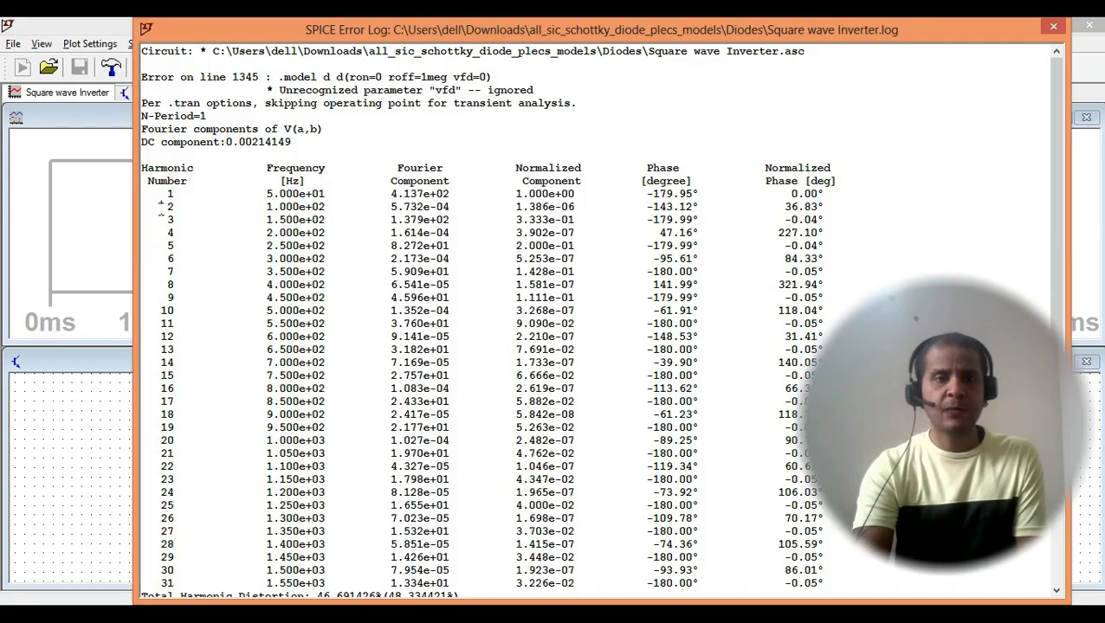
left_click_drag(160, 207, 174, 208)
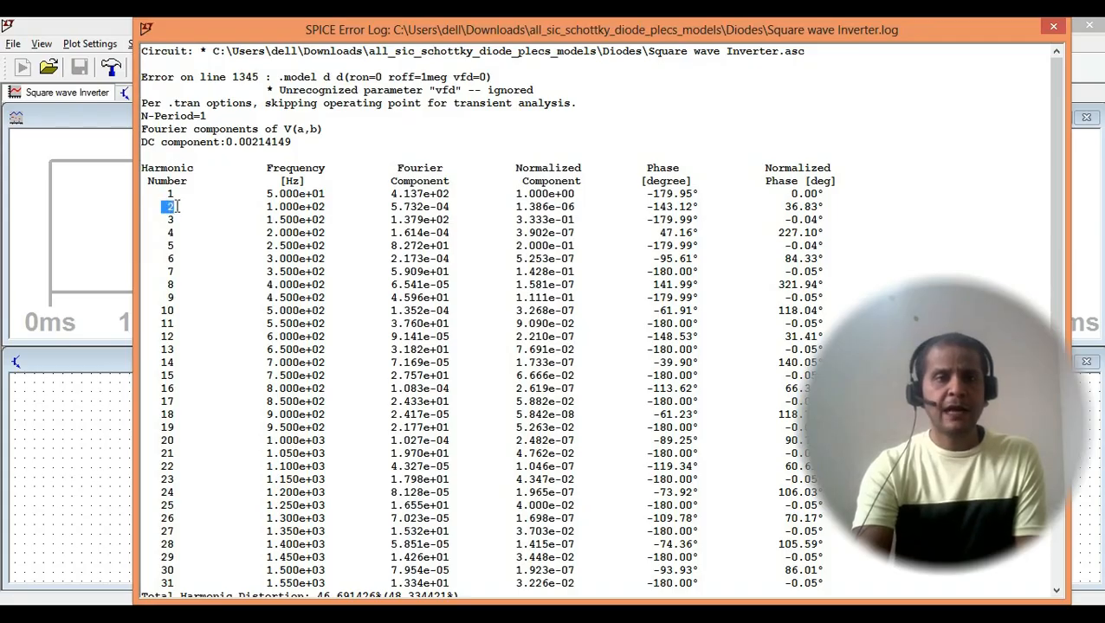
left_click_drag(155, 195, 306, 197)
left_click_drag(398, 167, 450, 195)
left_click(414, 193)
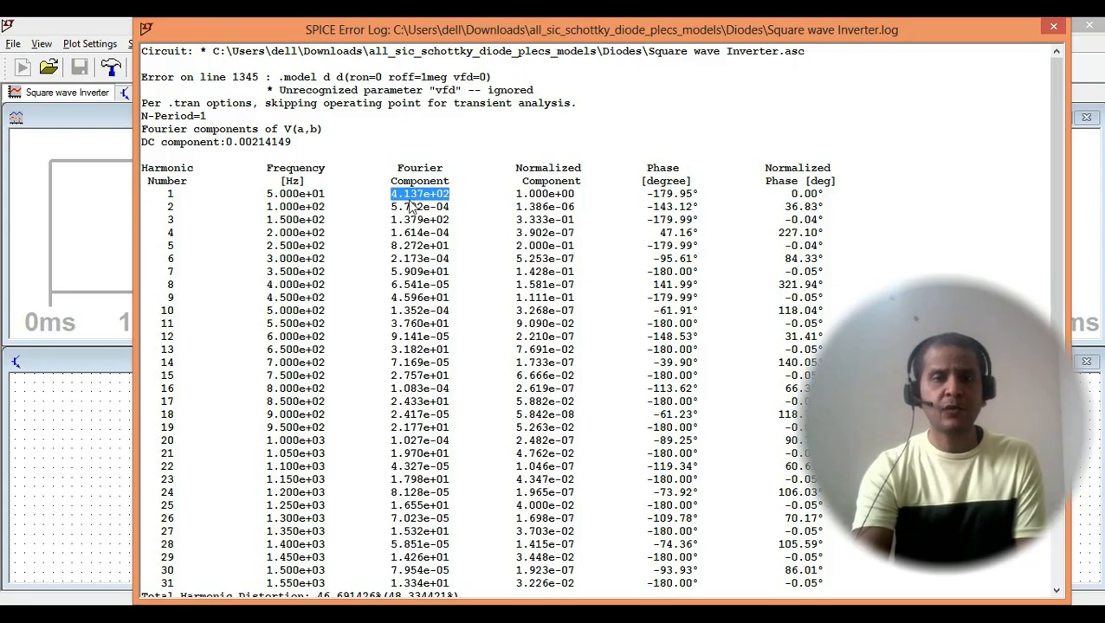
left_click_drag(449, 195, 392, 196)
left_click_drag(166, 206, 180, 206)
left_click_drag(393, 220, 436, 207)
left_click(443, 208)
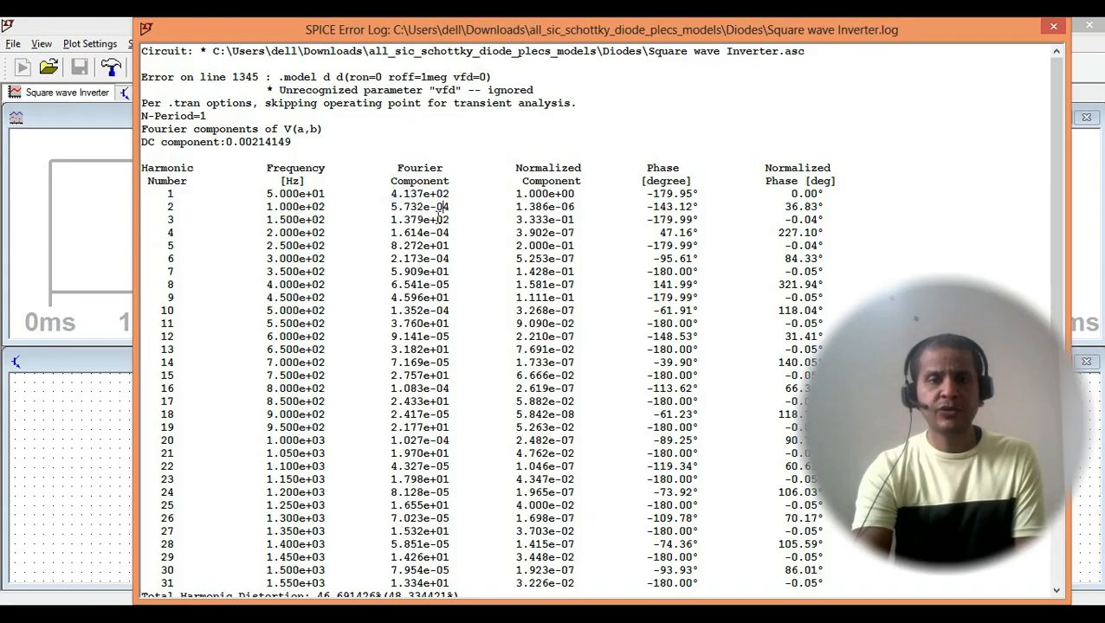
left_click_drag(454, 208, 447, 234)
left_click_drag(390, 259, 441, 260)
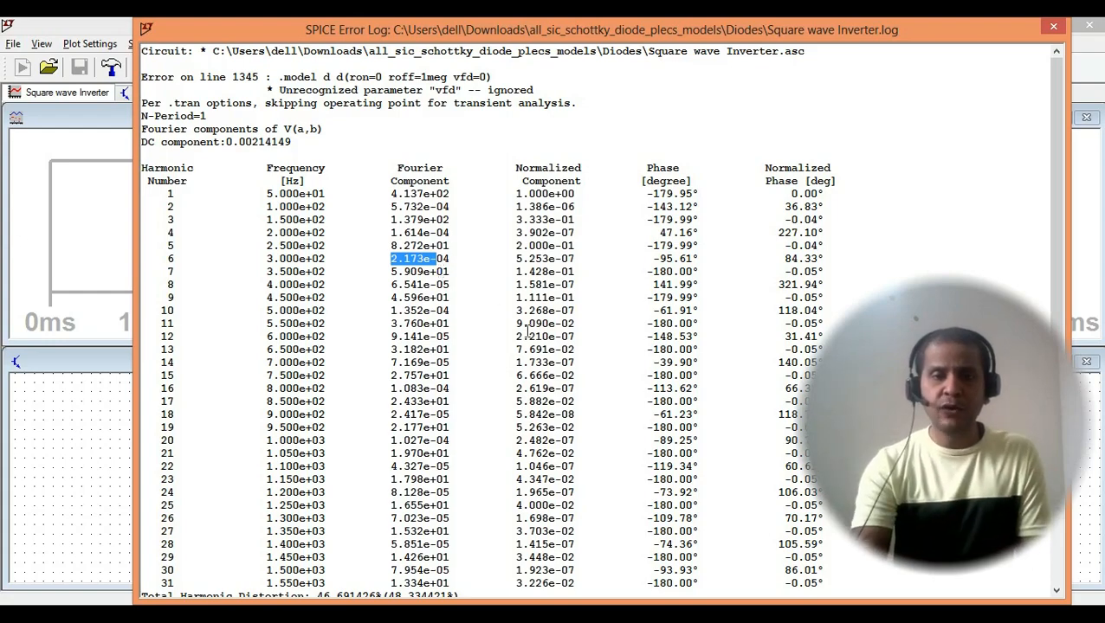
- Read the Total Harmonic Distortion line below the harmonic table and close the SPICE error log
scroll(532, 327, "down", 7)
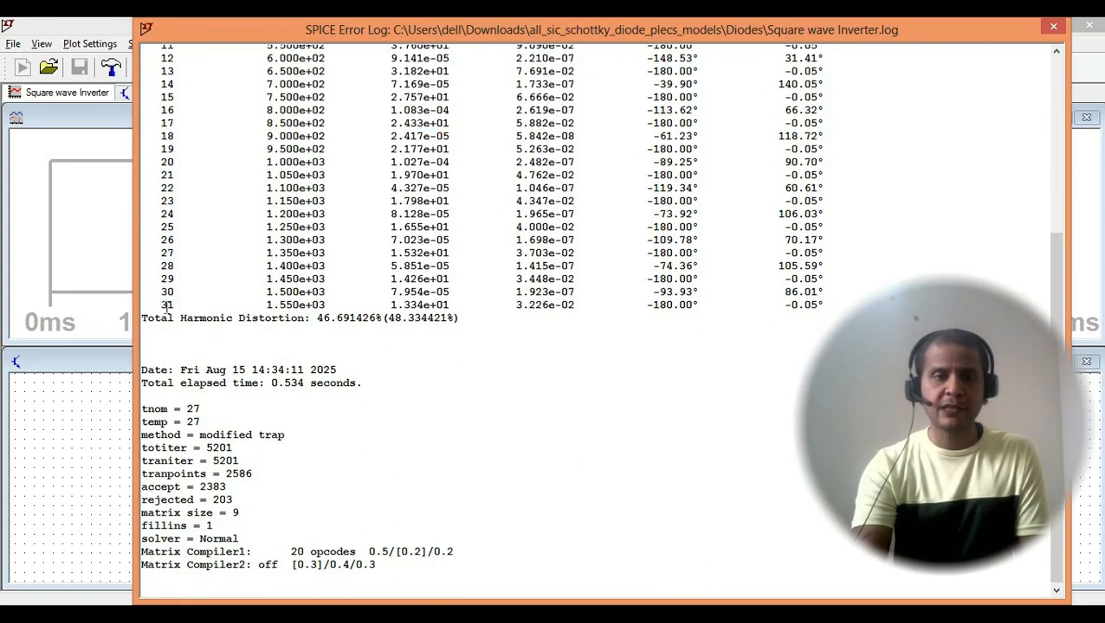
left_click_drag(143, 320, 299, 322)
left_click(162, 326)
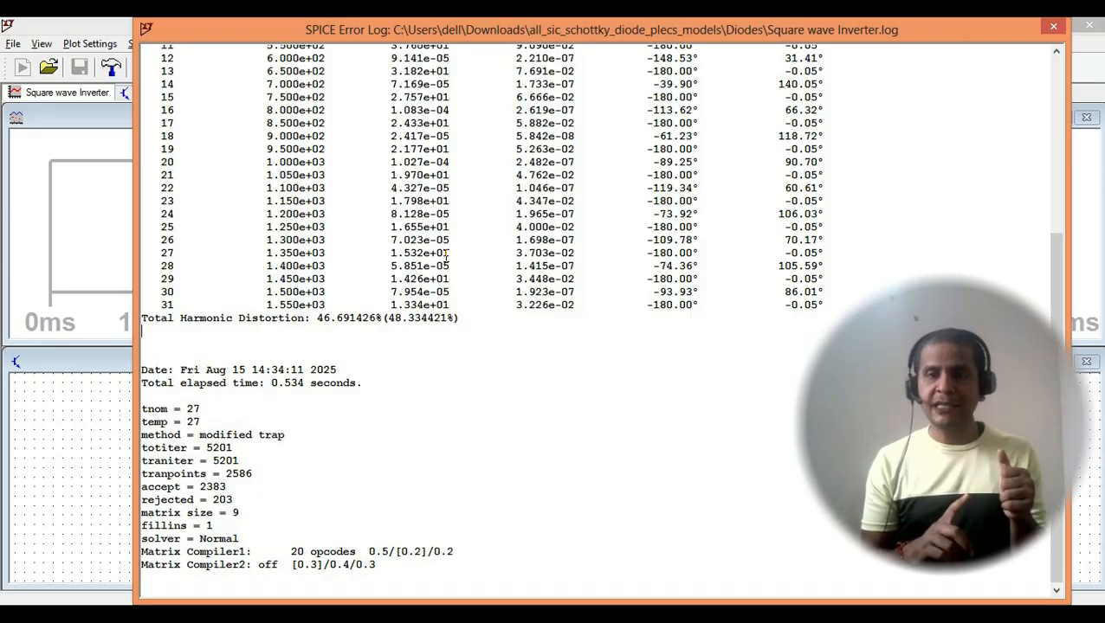
left_click(1054, 32)
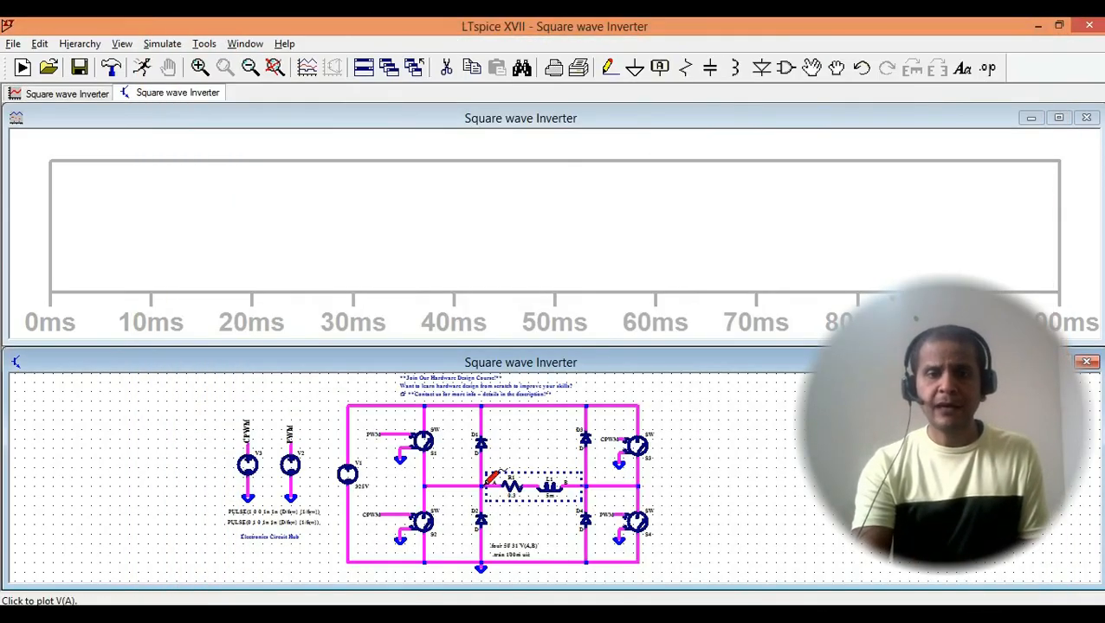
- Plot the load voltage V(A,B) and the inductor current I(L1), giving the current trace a dark blue color
left_click_drag(486, 484, 585, 481)
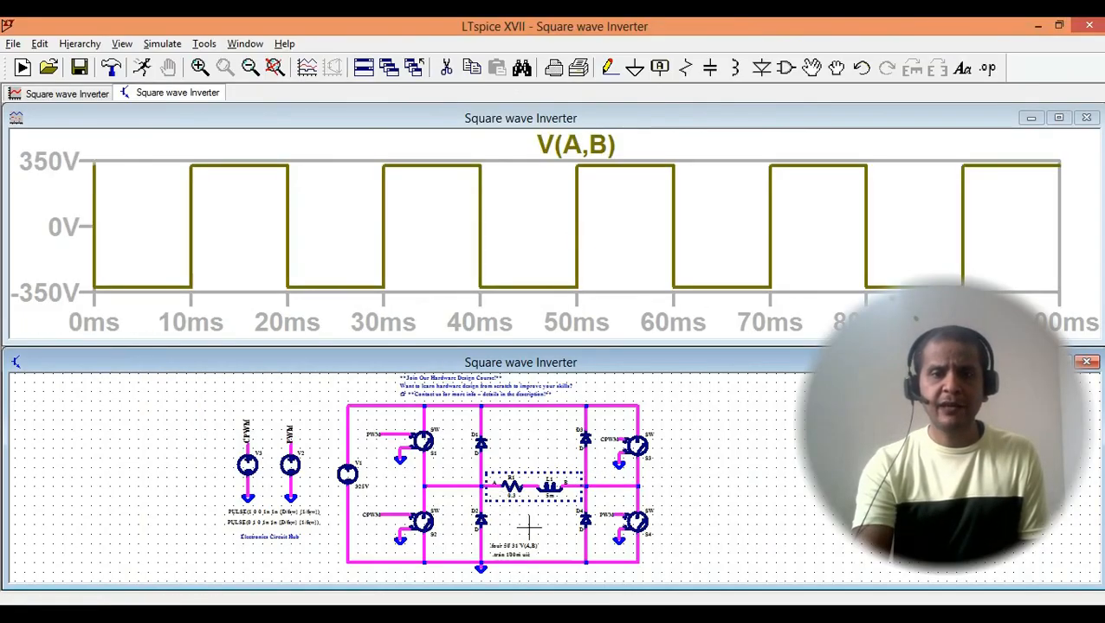
left_click(551, 488)
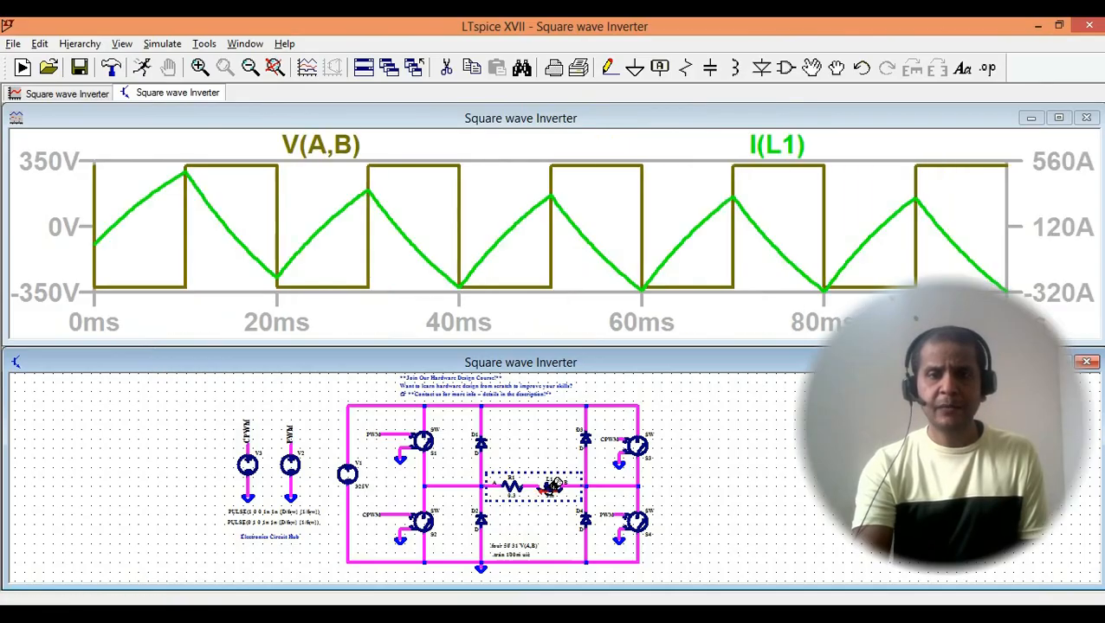
right_click(775, 145)
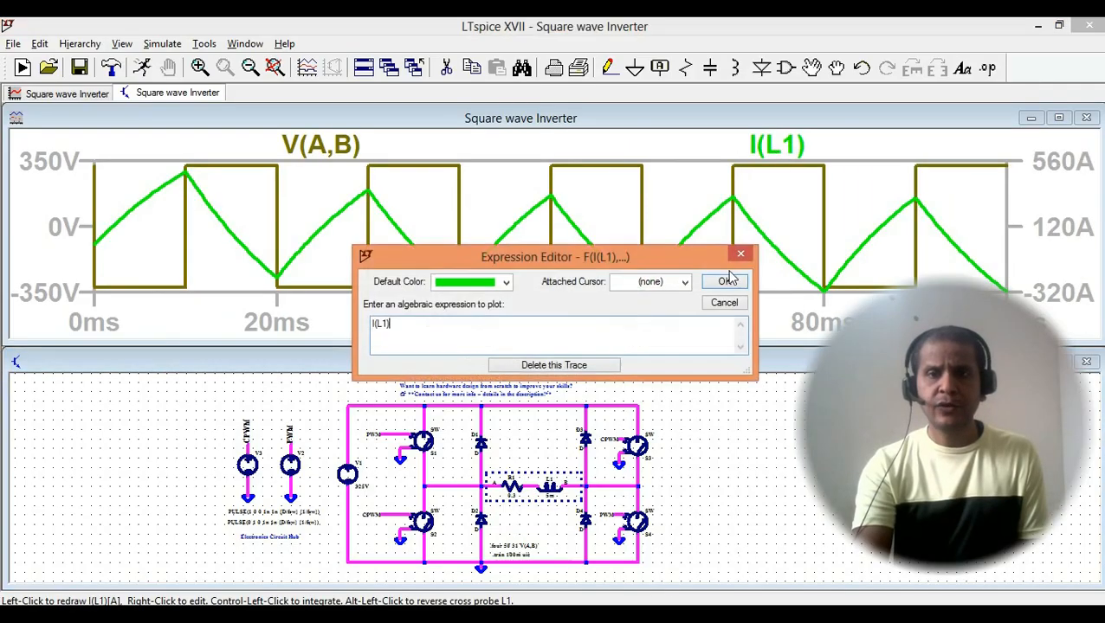
left_click(506, 282)
left_click(472, 402)
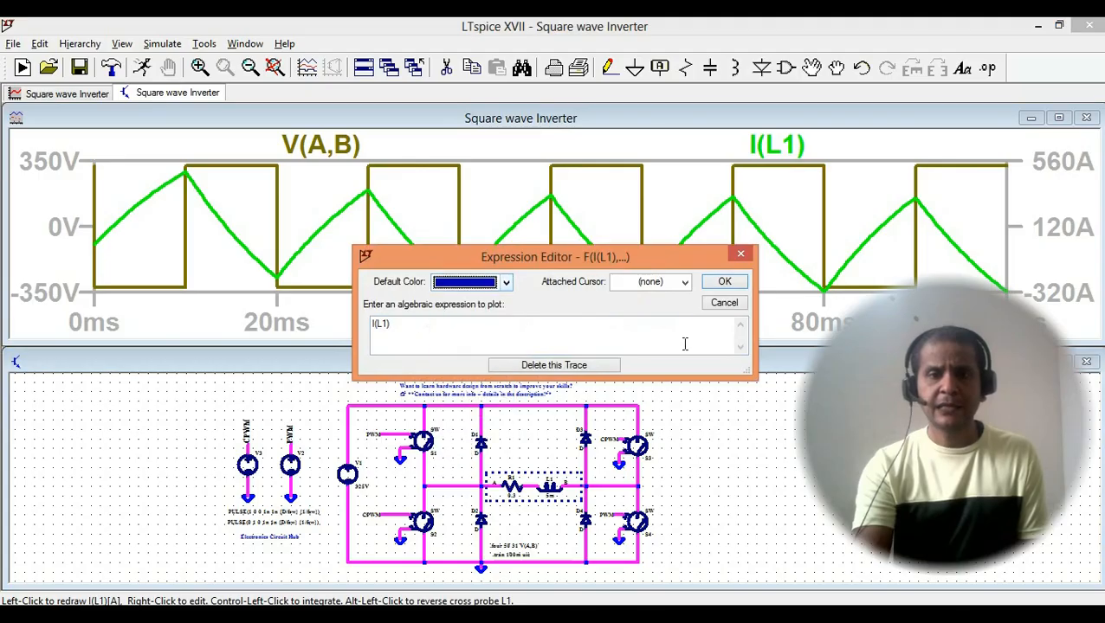
left_click(722, 284)
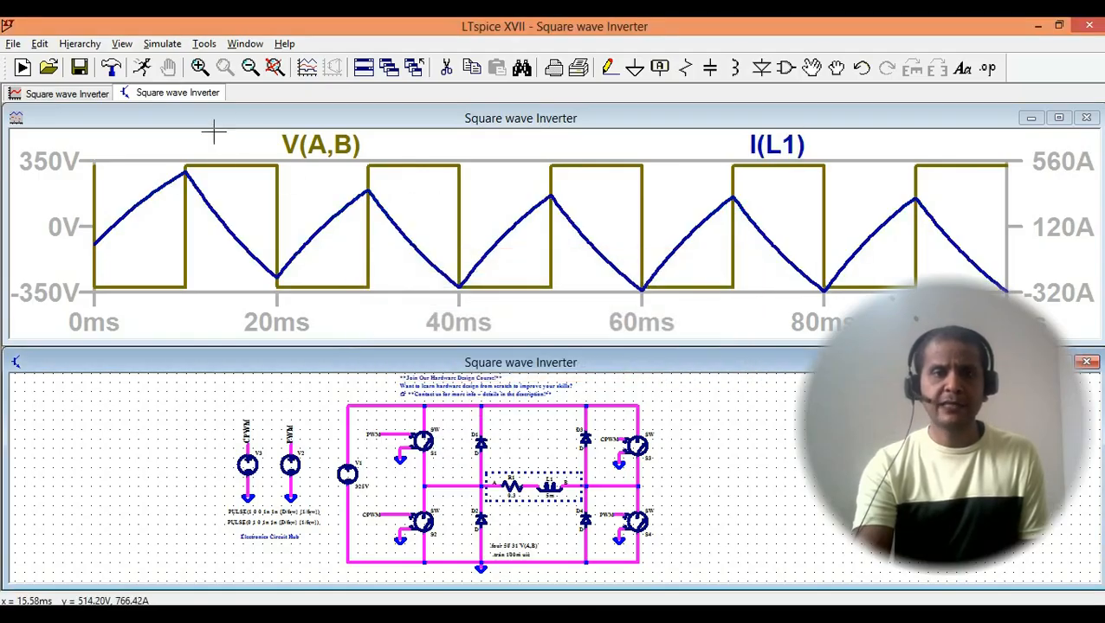
- Run an FFT of V(a), V(b) and I(L1) over the full extent of the simulation data
left_click(244, 195)
left_click(42, 43)
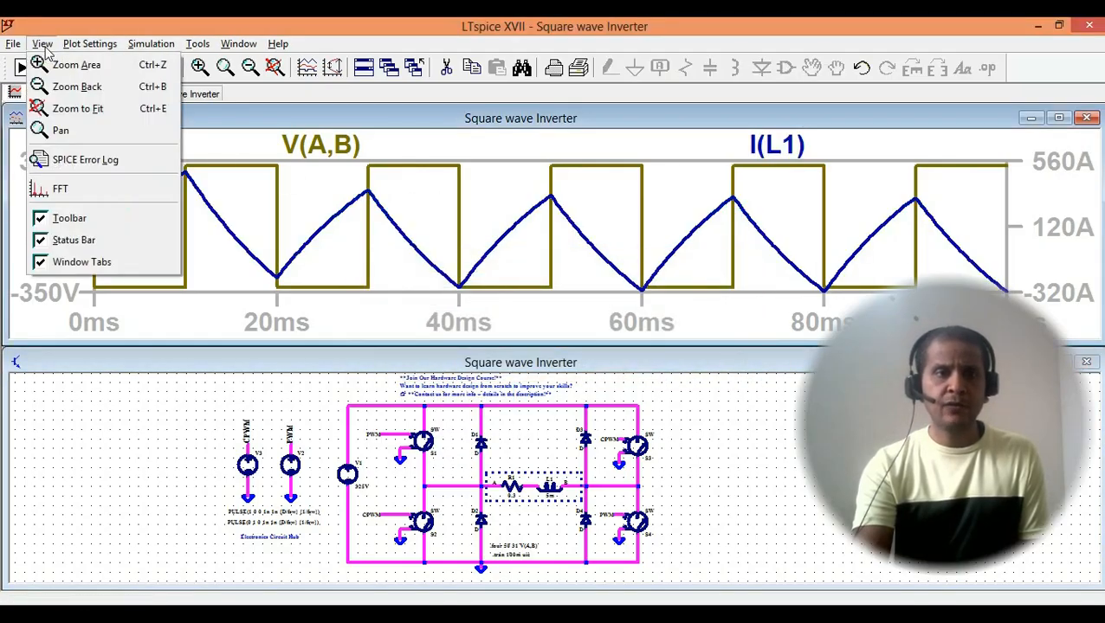
left_click(45, 192)
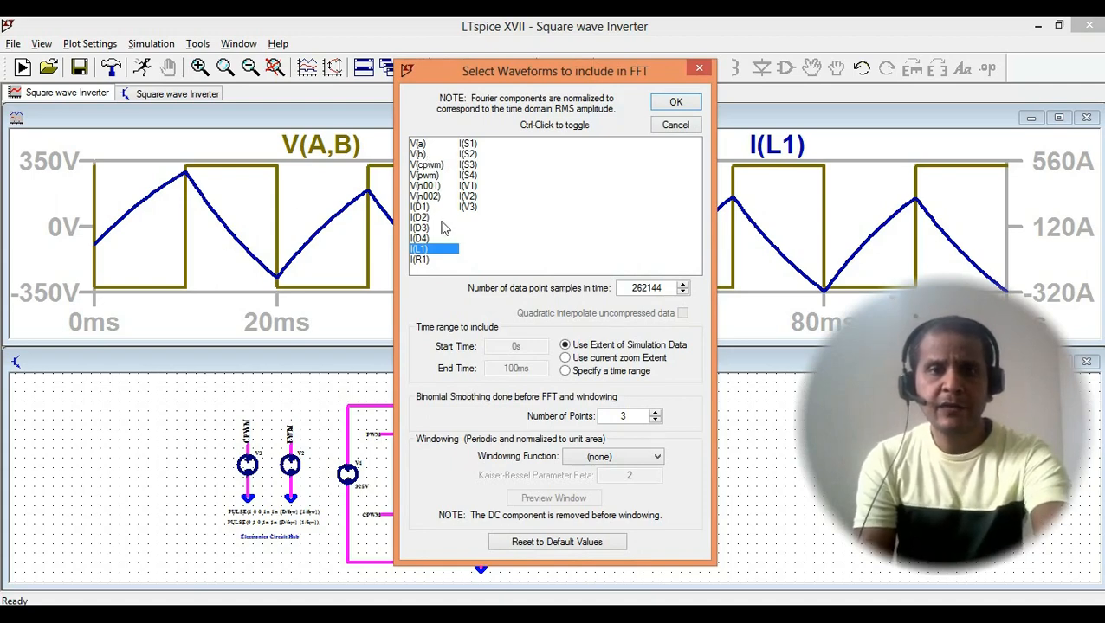
left_click(429, 145, "shift")
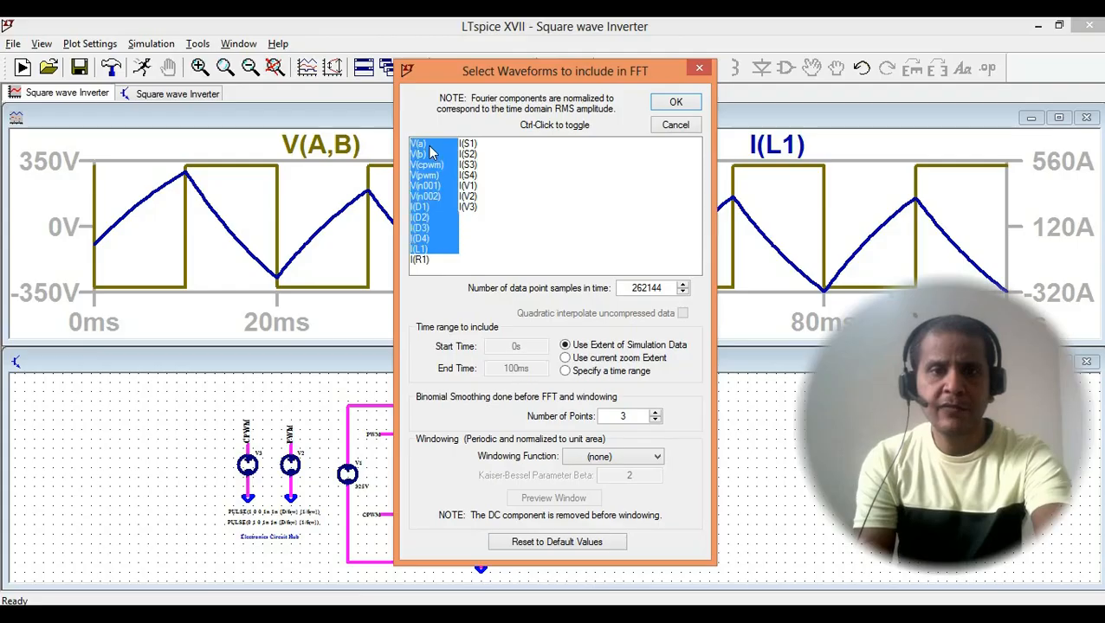
left_click(446, 239)
left_click(424, 249)
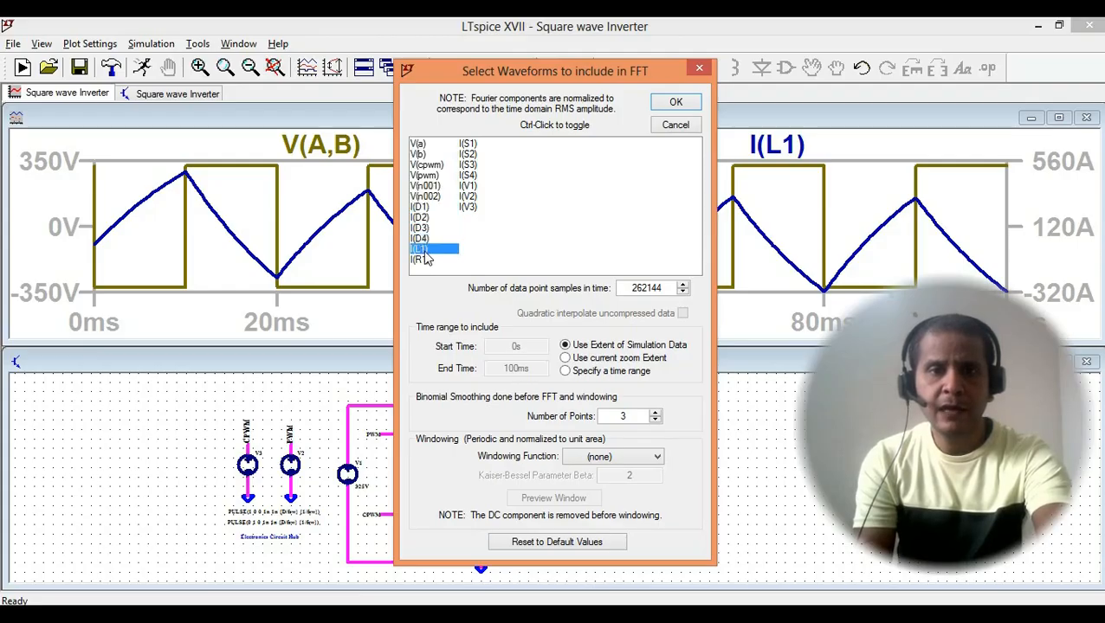
left_click(422, 145, "ctrl")
left_click(425, 154, "ctrl")
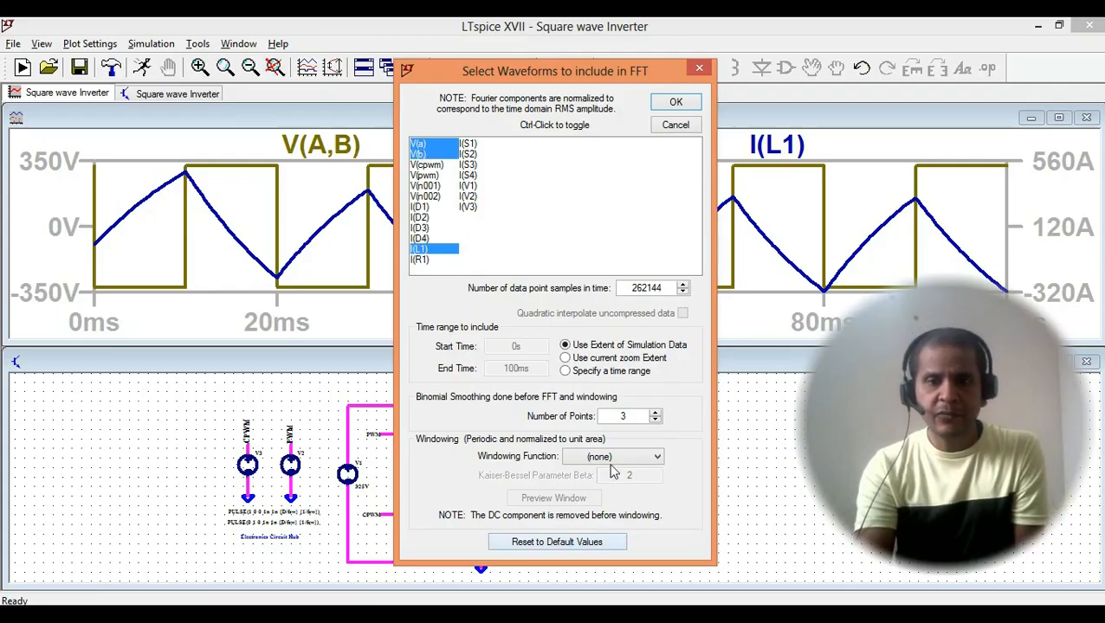
left_click(676, 103)
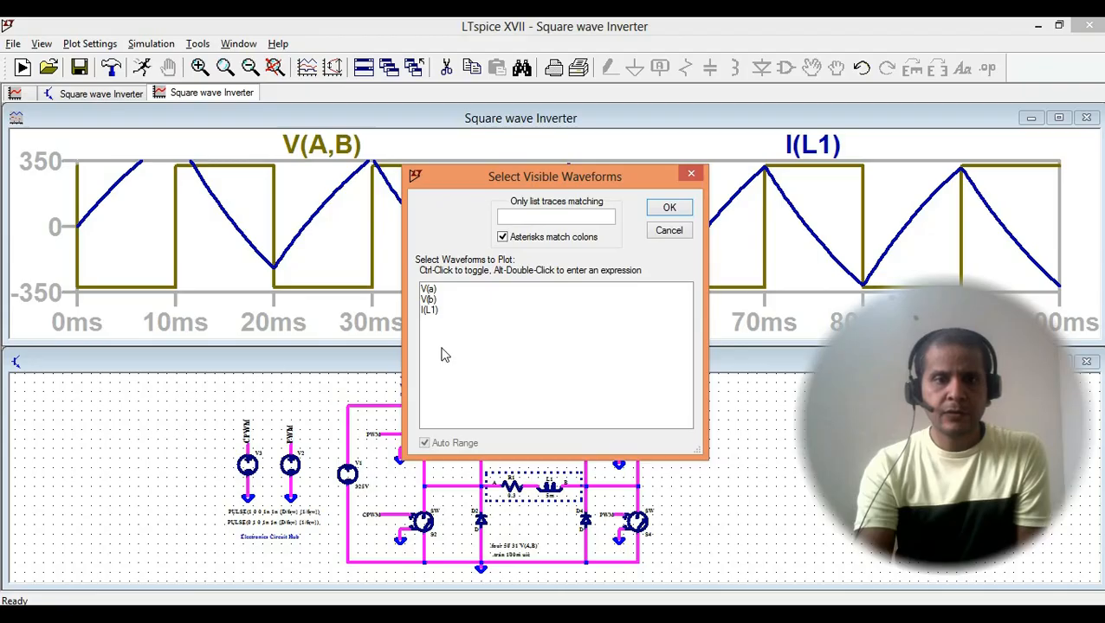
- Plot the spectrum of I(L1) in a maximized window, examine its harmonic peaks, and close the FFT plot
left_click(430, 289)
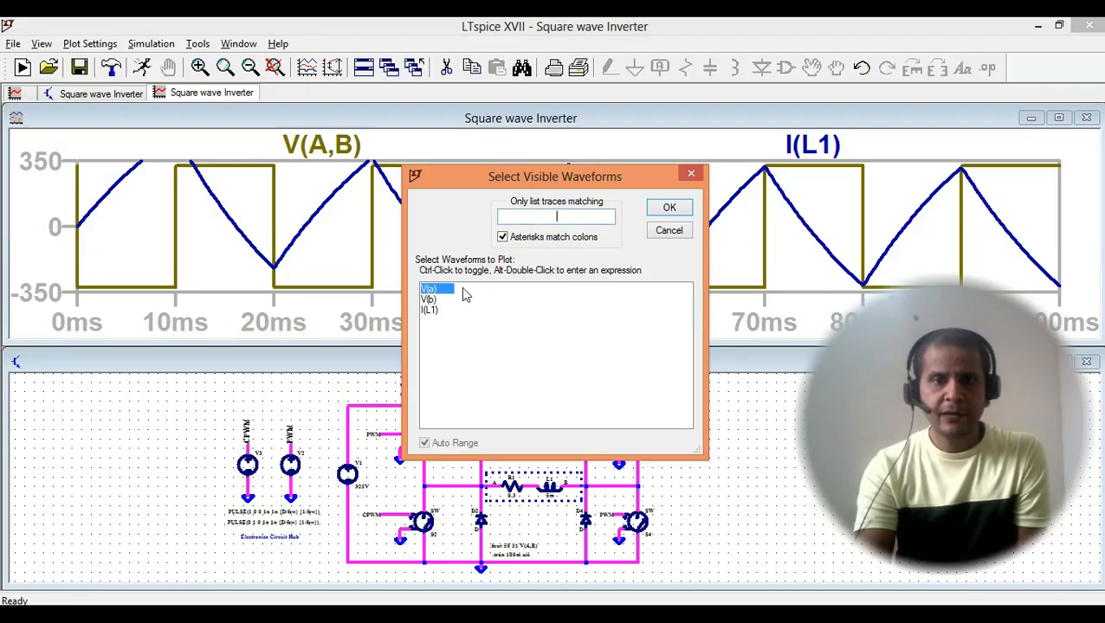
double_click(430, 310)
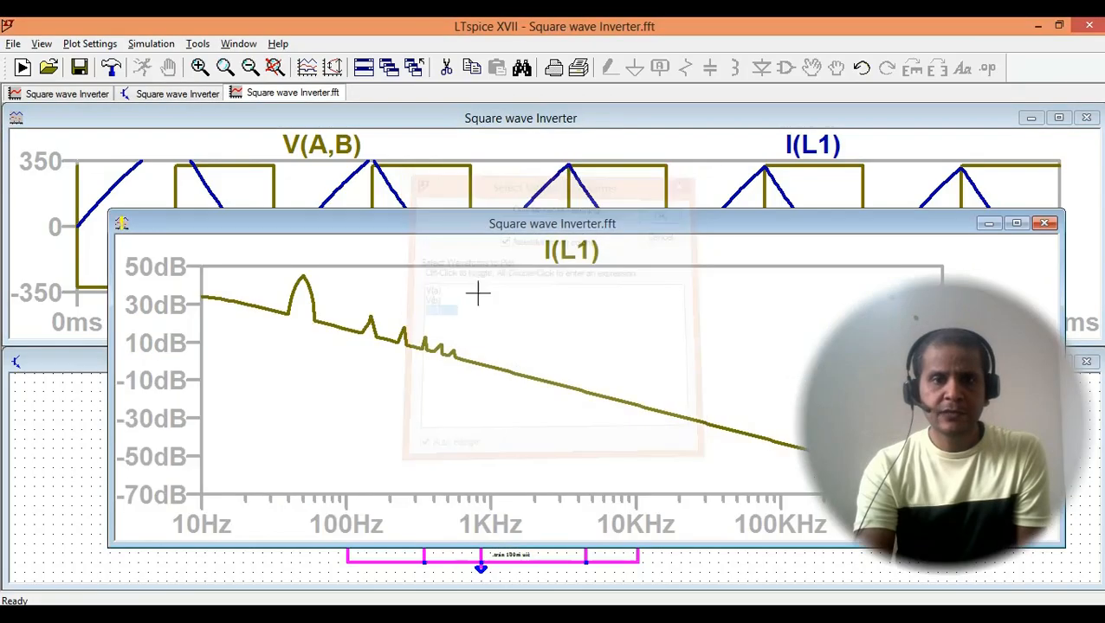
left_click(1016, 225)
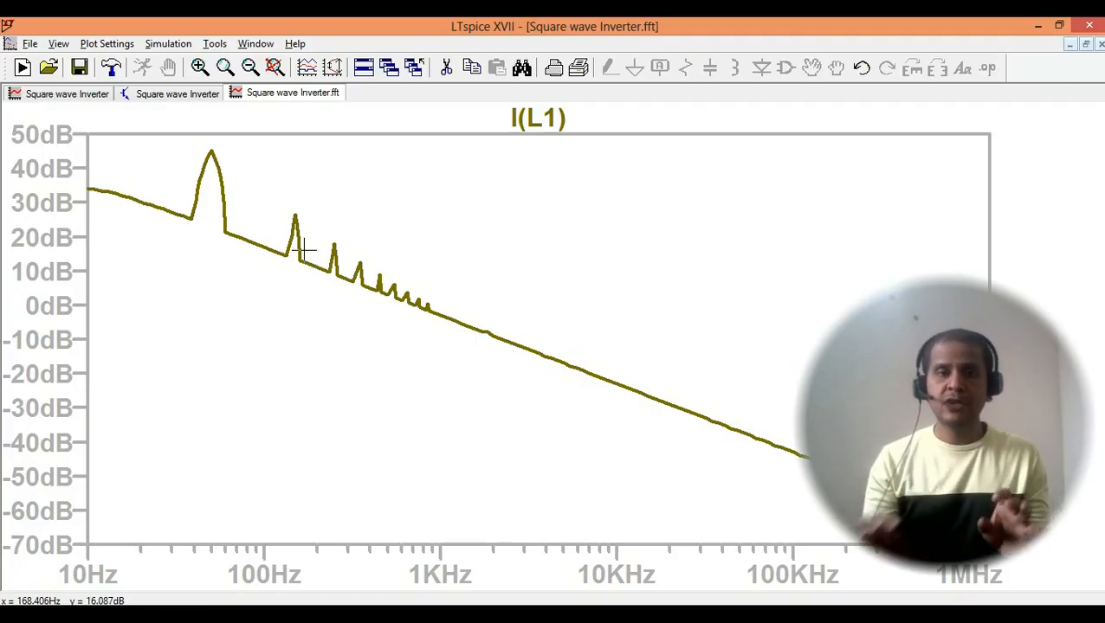
right_click(294, 95)
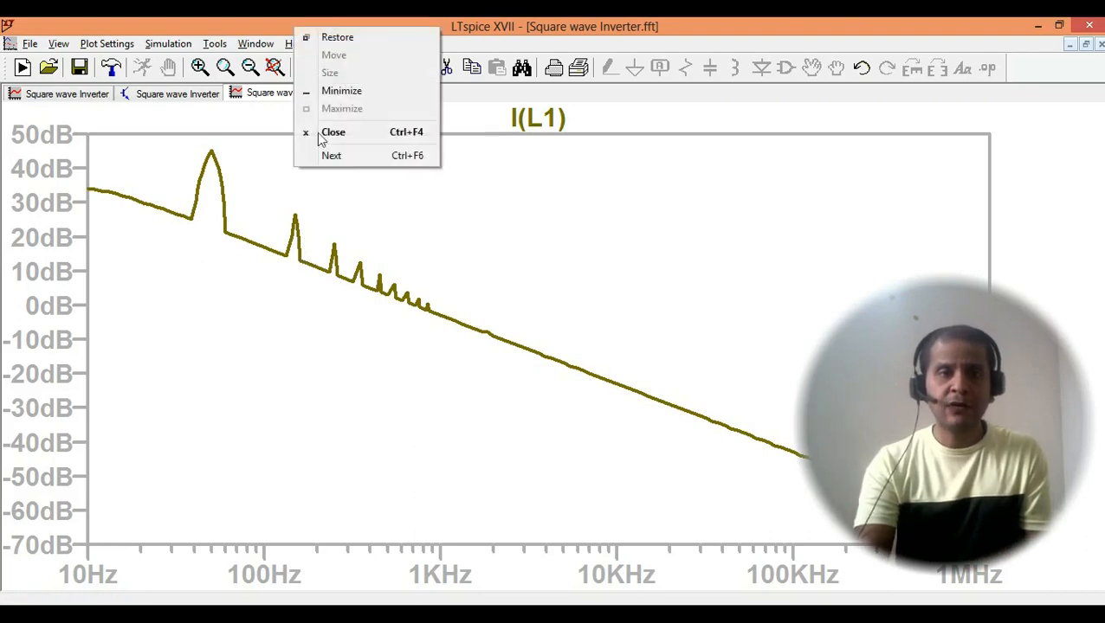
left_click(347, 139)
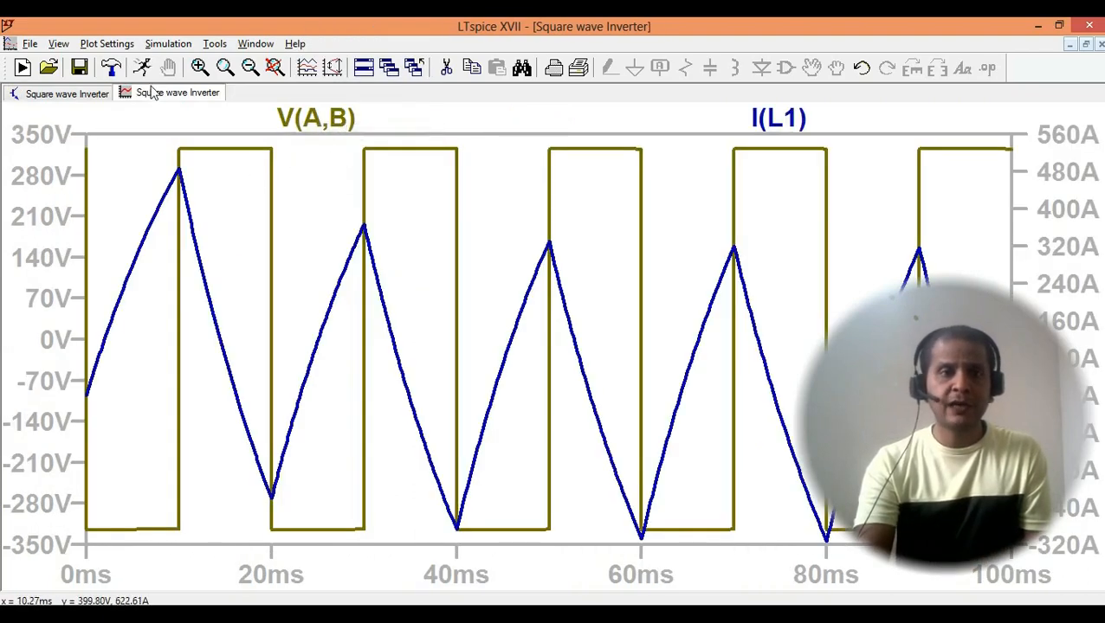
- Run an FFT of V(a) alone over the full extent of the simulation data
left_click(64, 47)
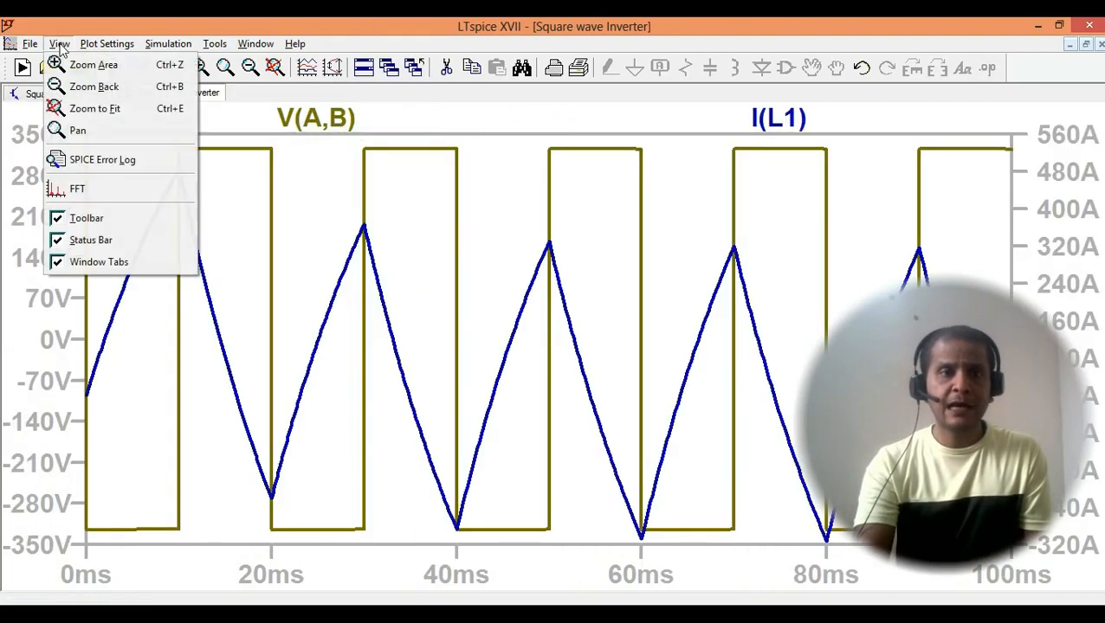
left_click(80, 187)
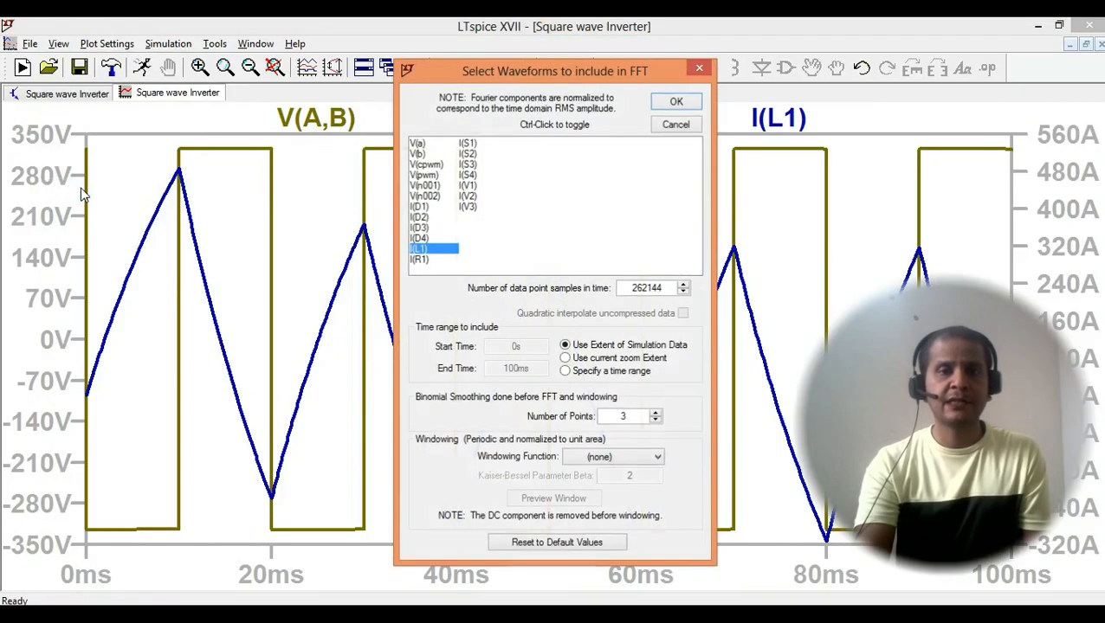
left_click(433, 146)
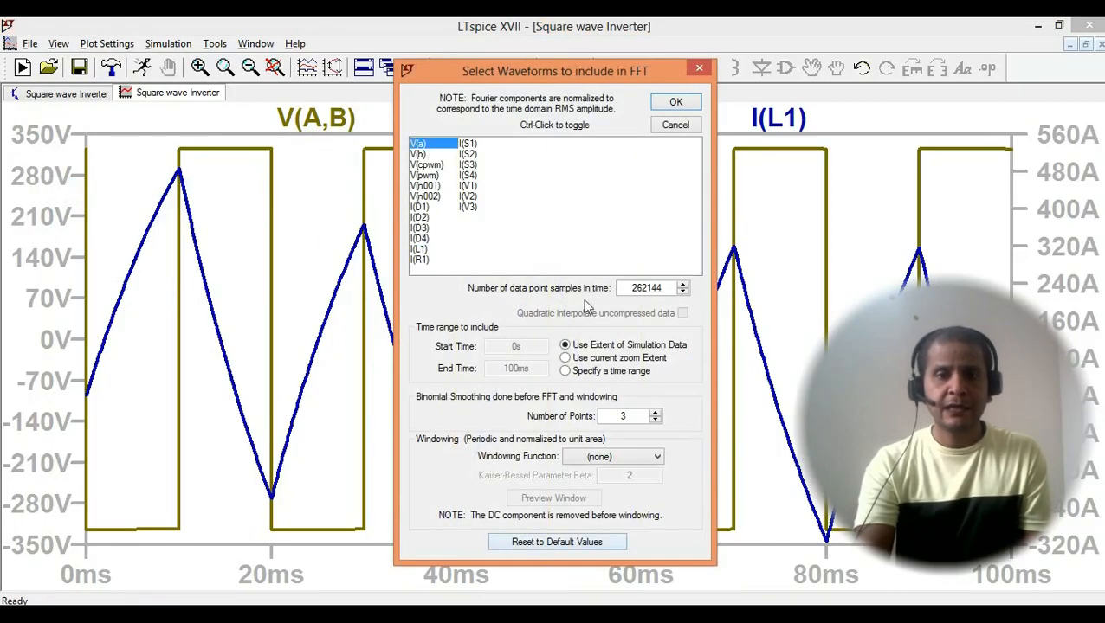
left_click(676, 103)
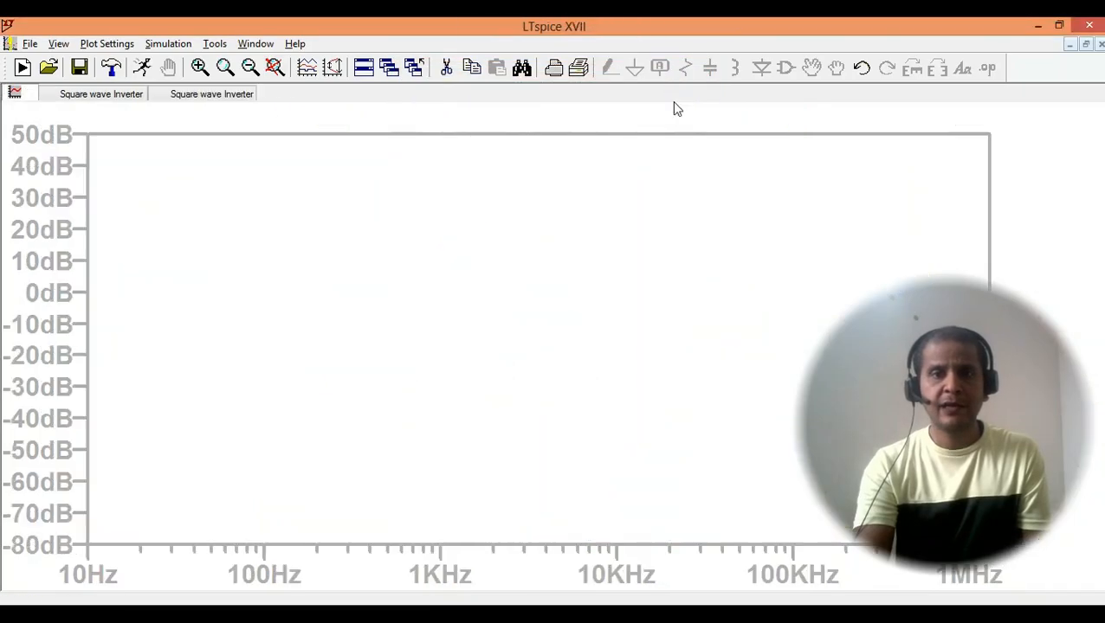
- Try to change the V(a) spectrum trace's expression to V(a,b), then to V(ab)
right_click(541, 121)
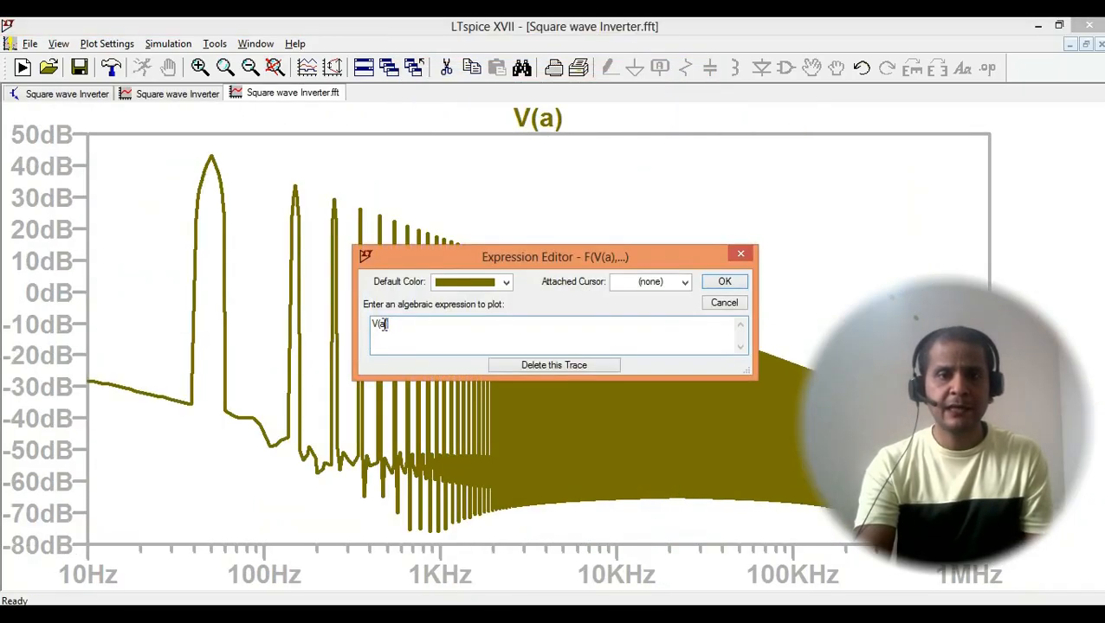
left_click_drag(375, 333, 381, 333)
left_click(385, 328)
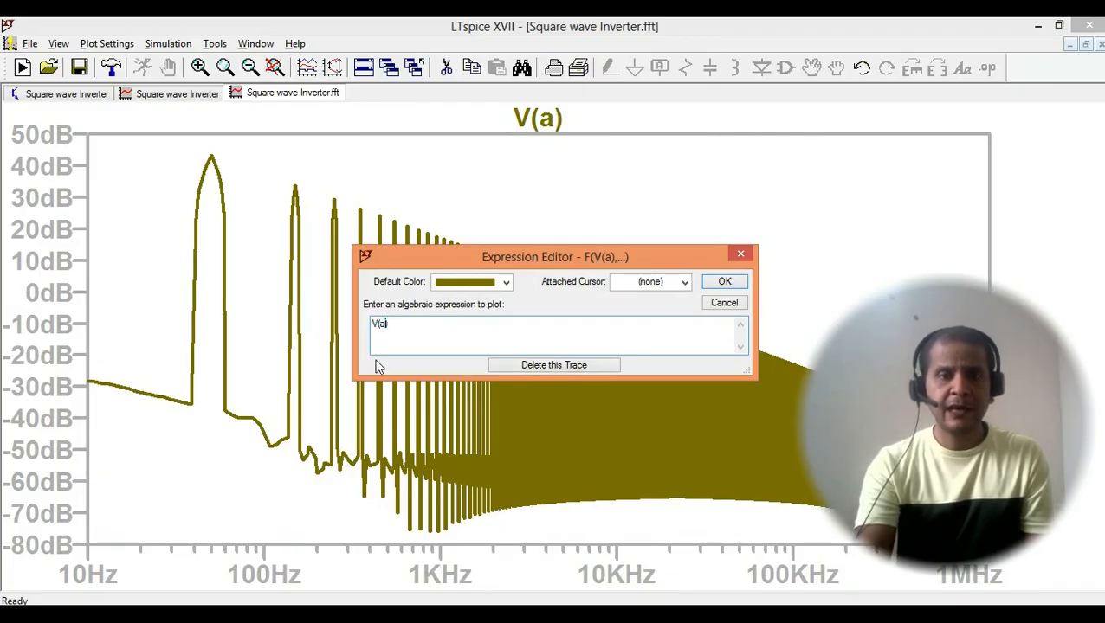
type(",b")
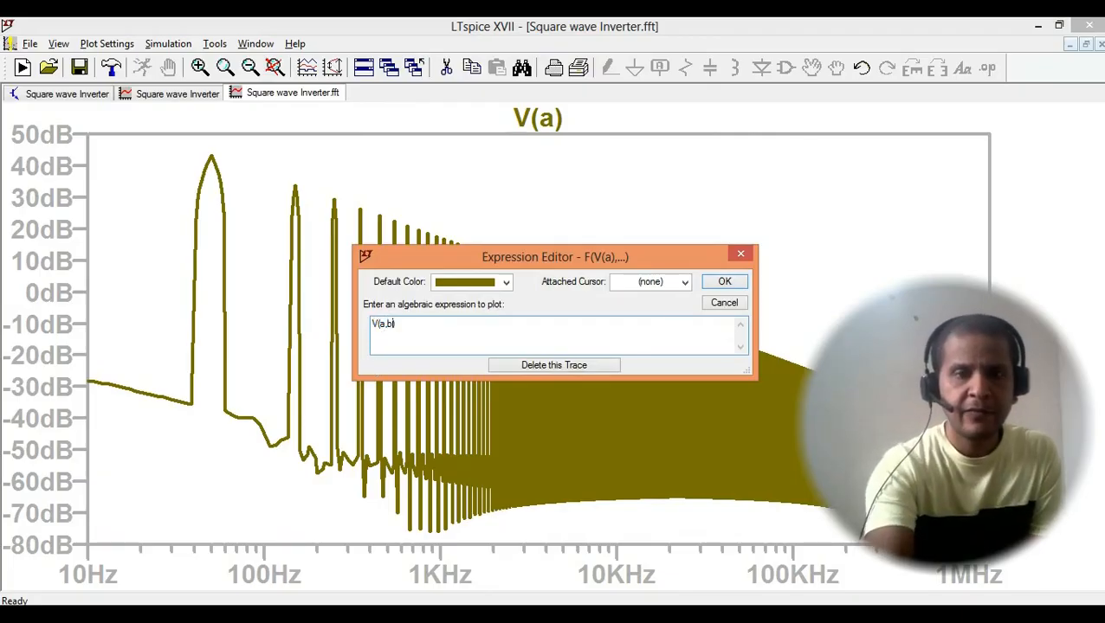
left_click(722, 284)
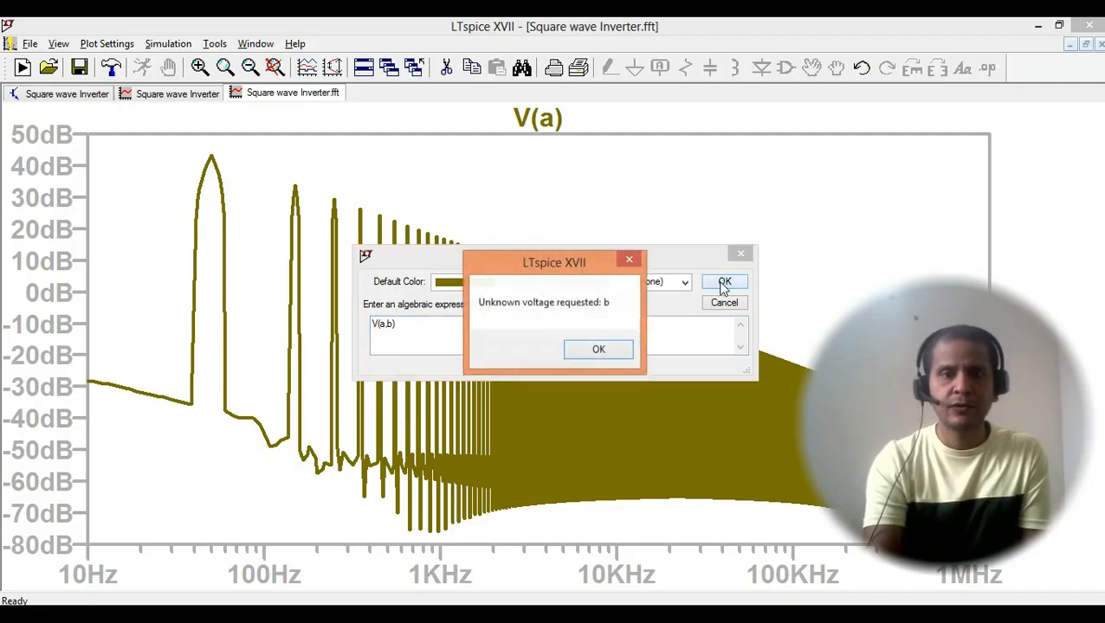
left_click(597, 351)
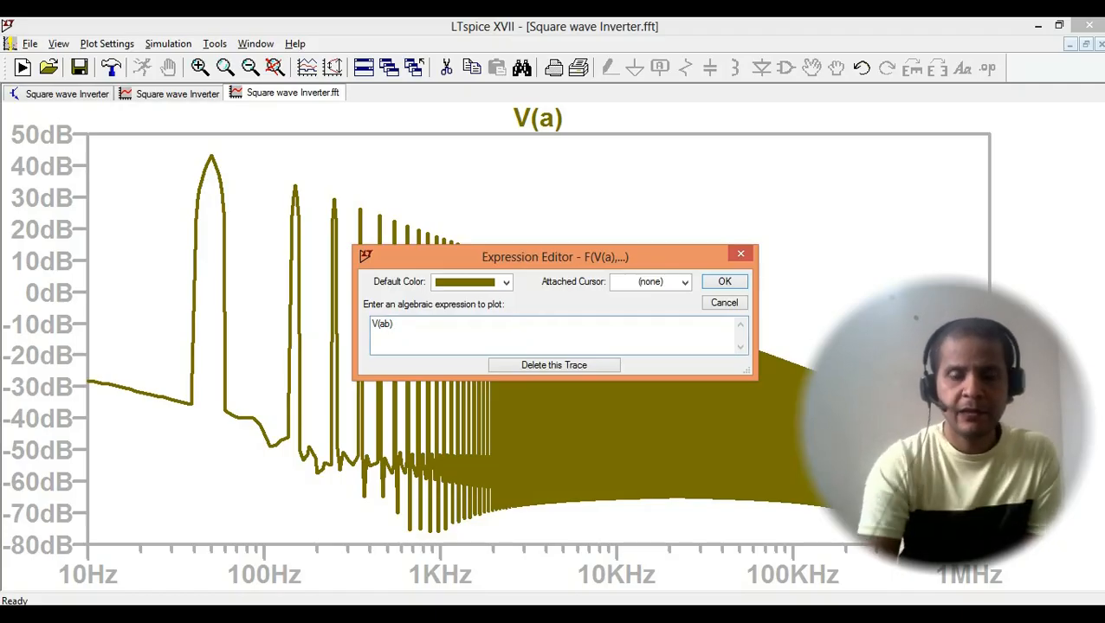
left_click(722, 283)
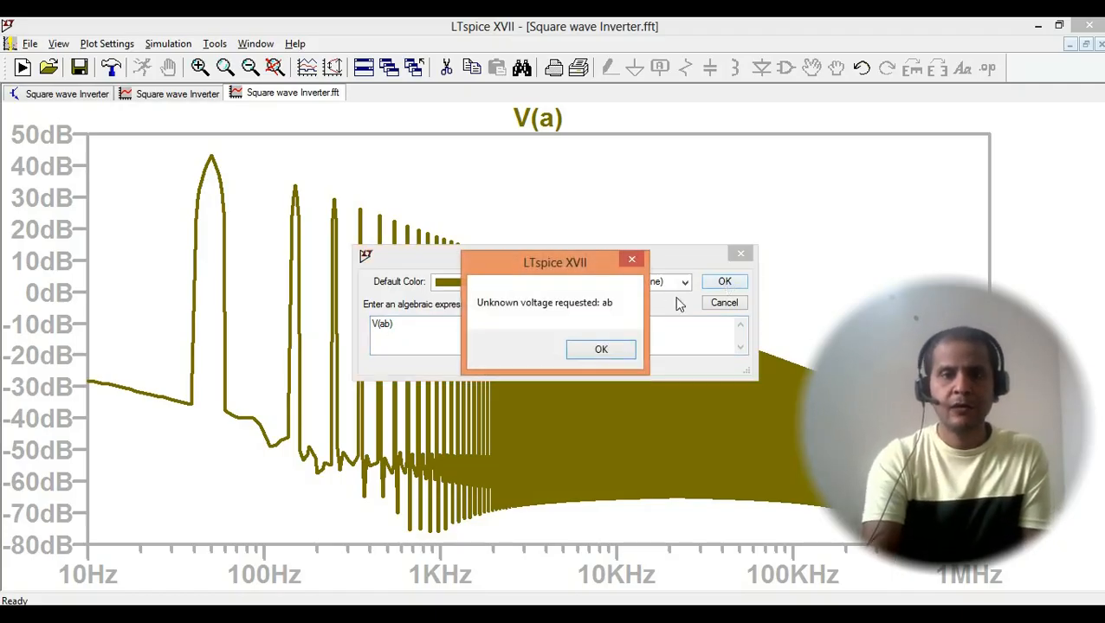
left_click(605, 357)
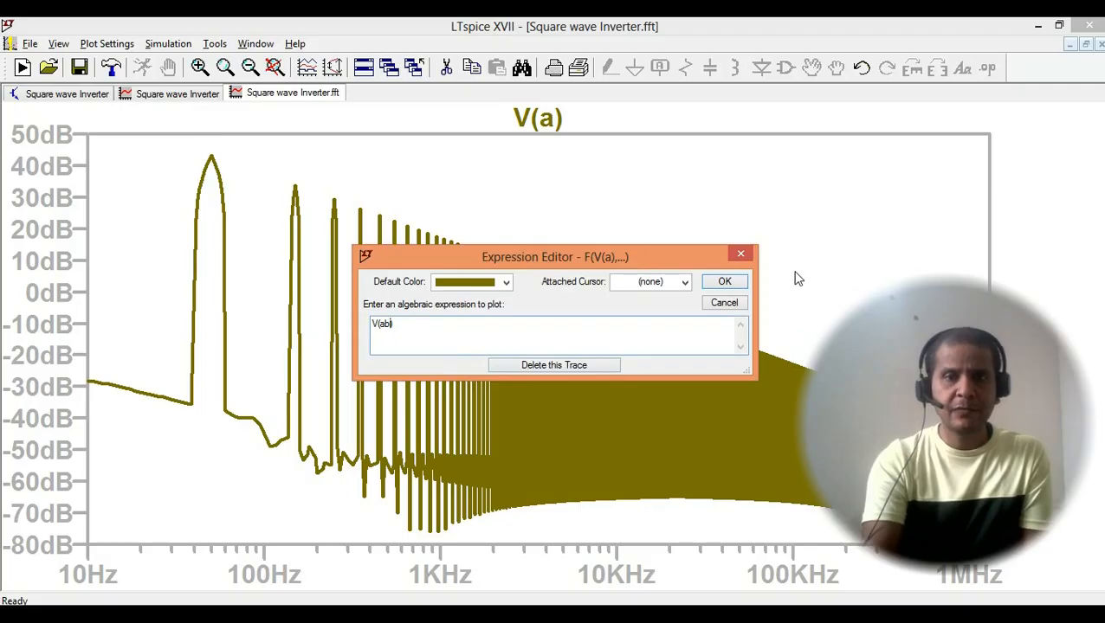
left_click(590, 195)
- Copy the expression V(A,B) from the load voltage trace in the time-domain waveform plot
left_click(162, 96)
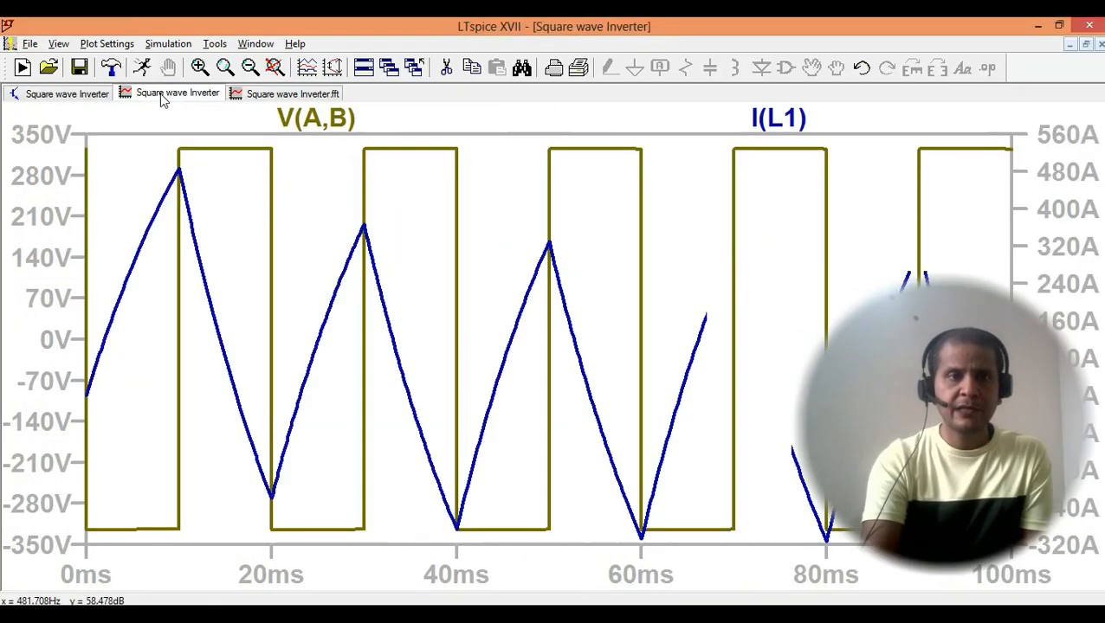
right_click(342, 124)
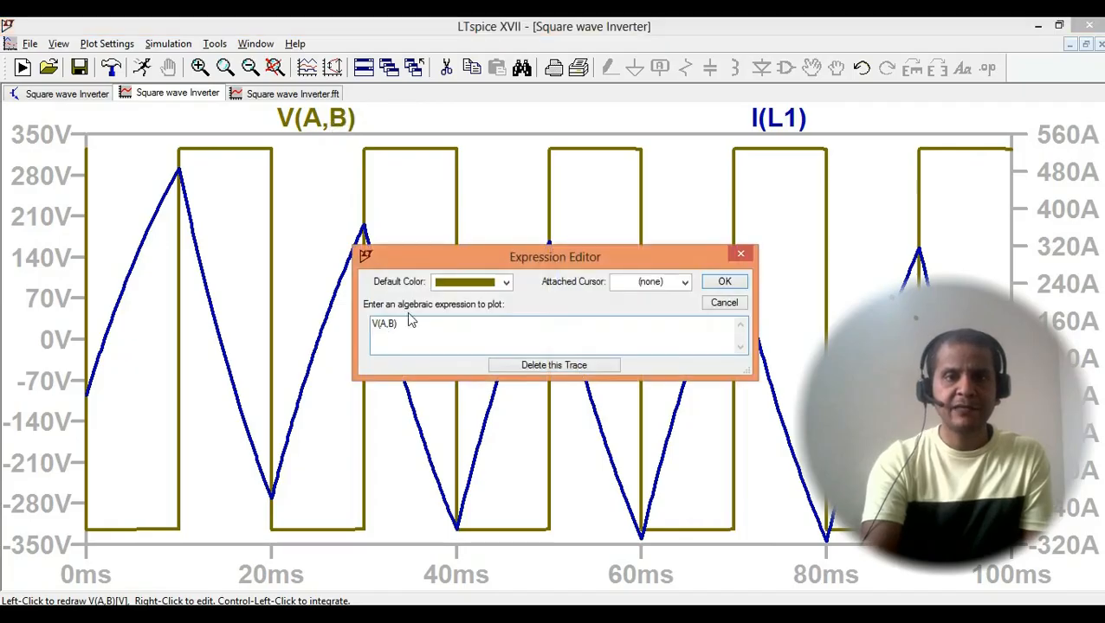
left_click_drag(400, 325, 376, 332)
right_click(387, 332)
left_click(418, 378)
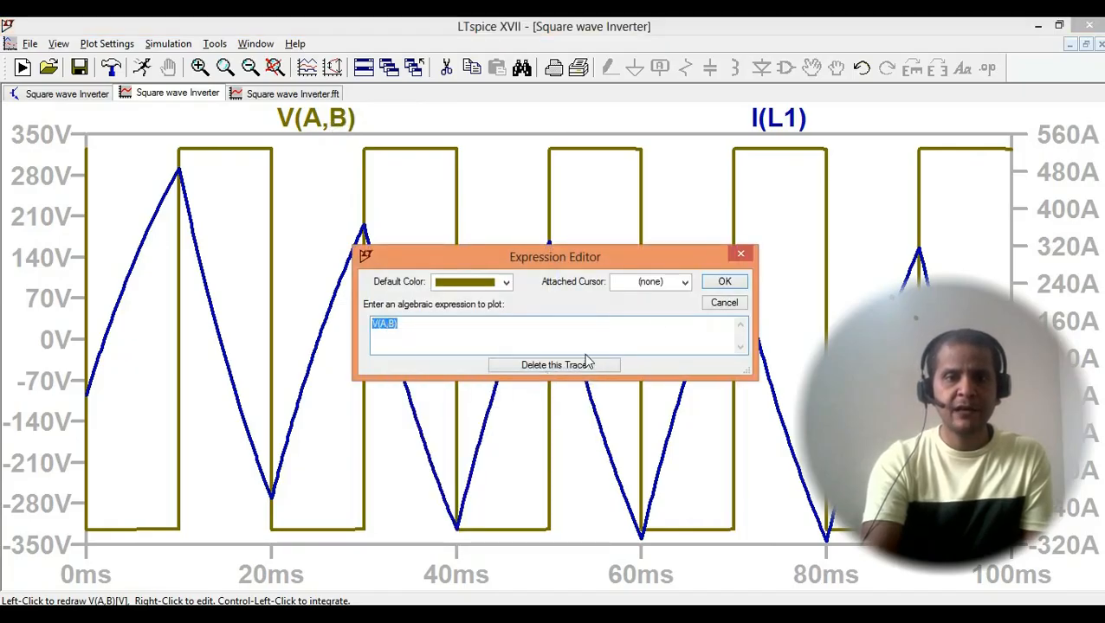
left_click(710, 290)
- Try to replace the V(a) spectrum trace's expression with the copied V(A,B), and dismiss the expression editor
left_click(297, 94)
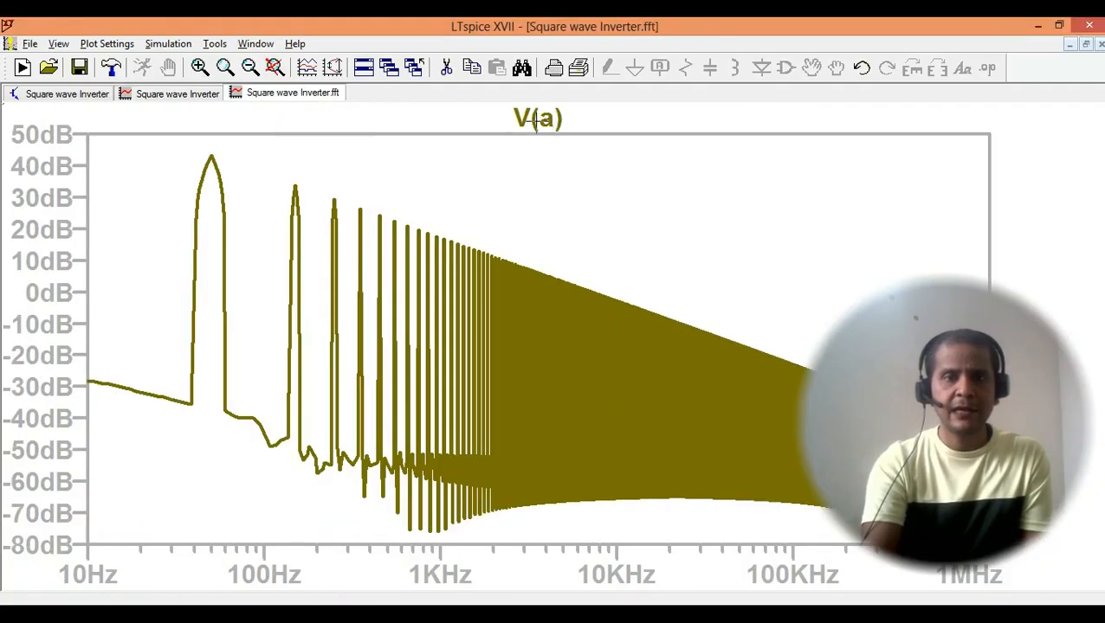
left_click(536, 121)
right_click(536, 121)
left_click_drag(401, 327, 346, 306)
type("V(A,B)")
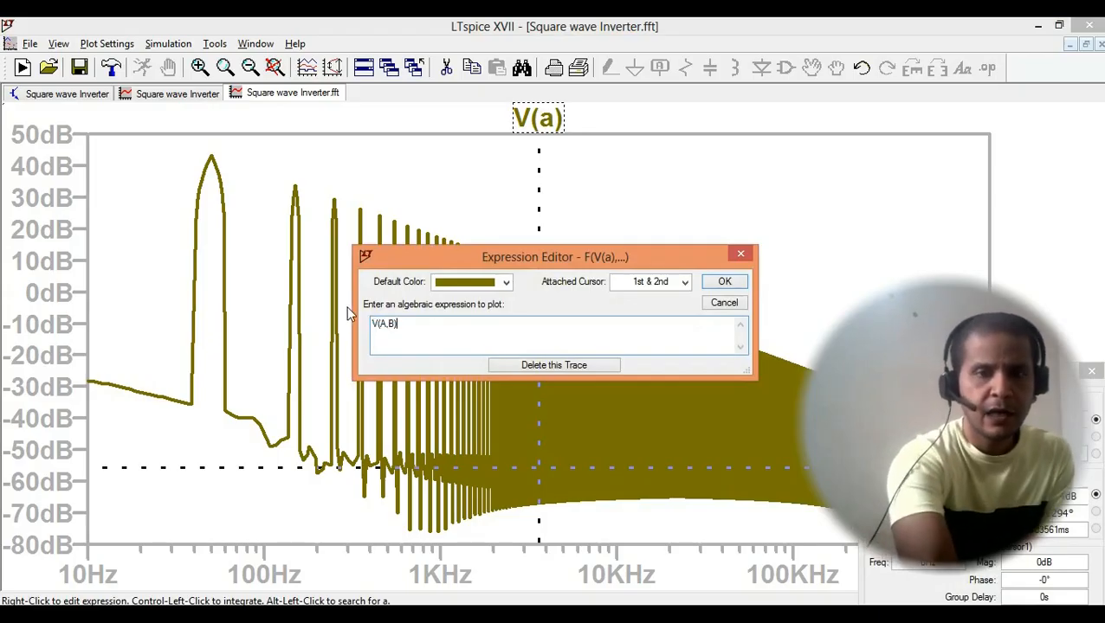
left_click(724, 283)
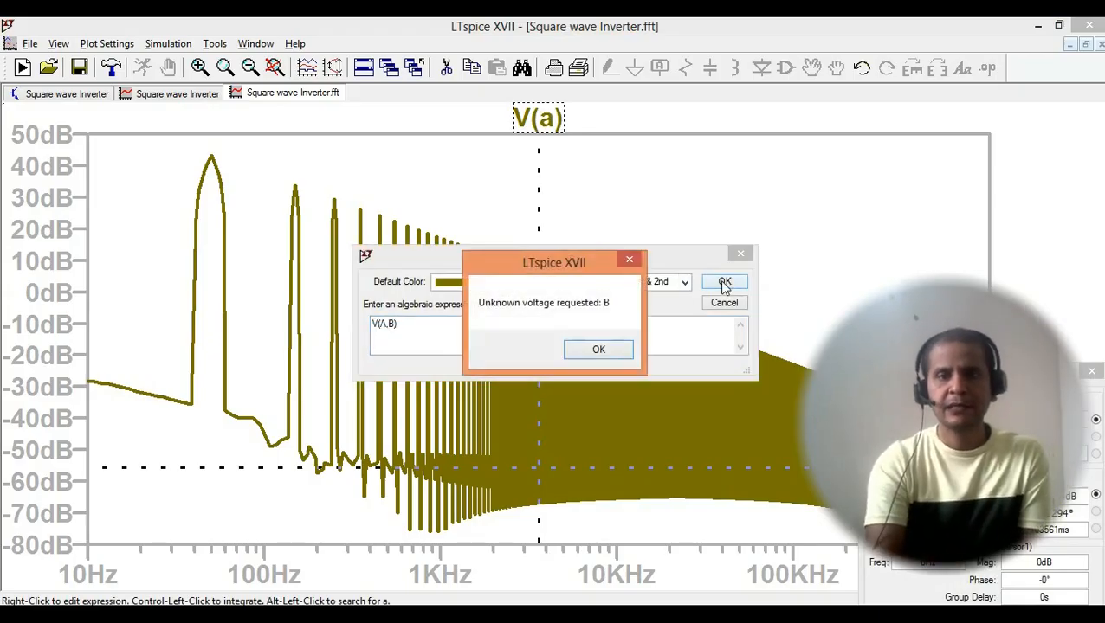
left_click(597, 349)
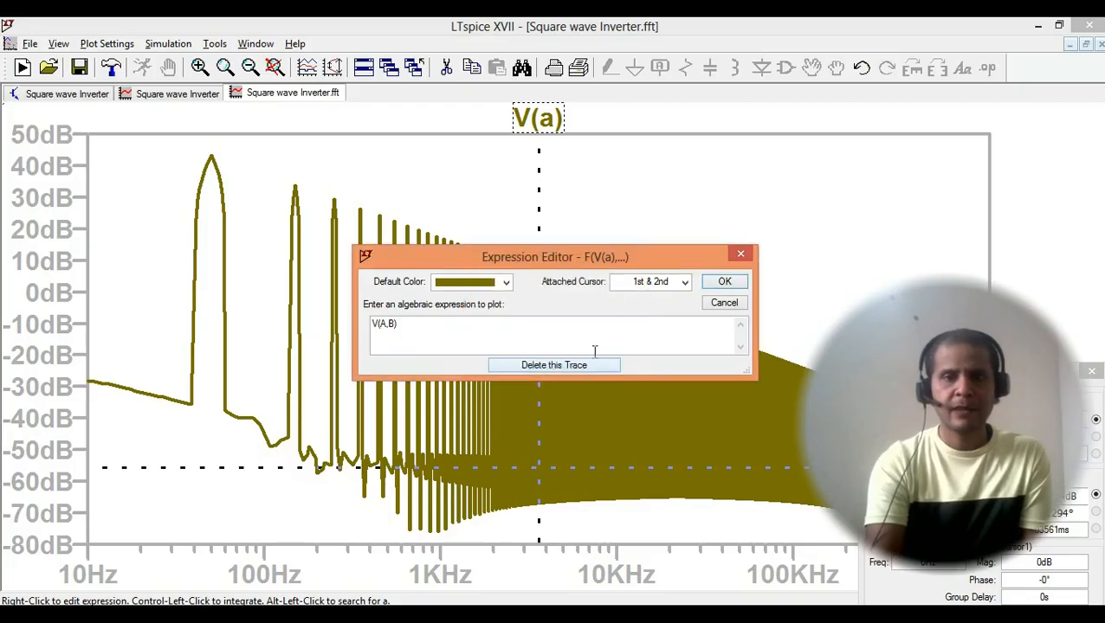
left_click(740, 253)
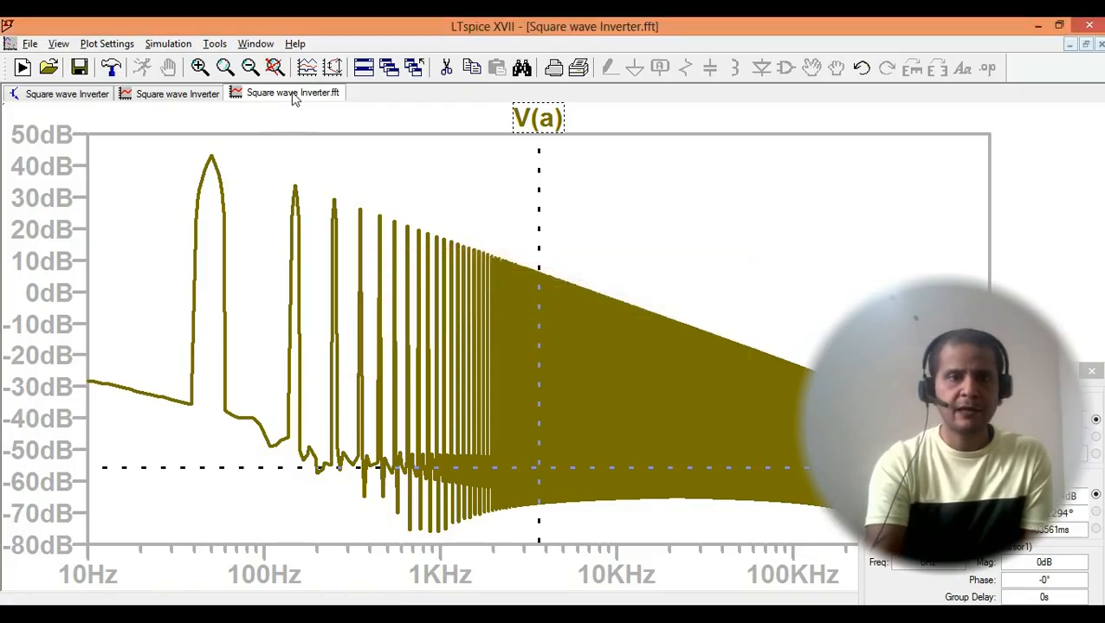
- Close the V(a) spectrum and run an FFT of V(a) and V(b) over the full extent of the simulation data
right_click(291, 97)
left_click(333, 128)
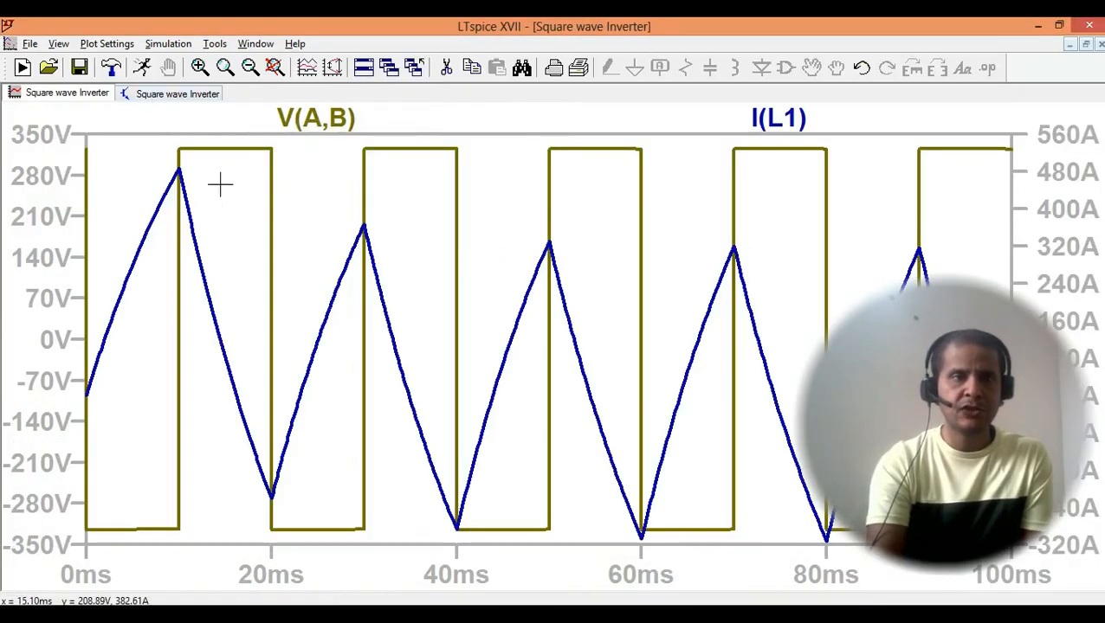
left_click(59, 44)
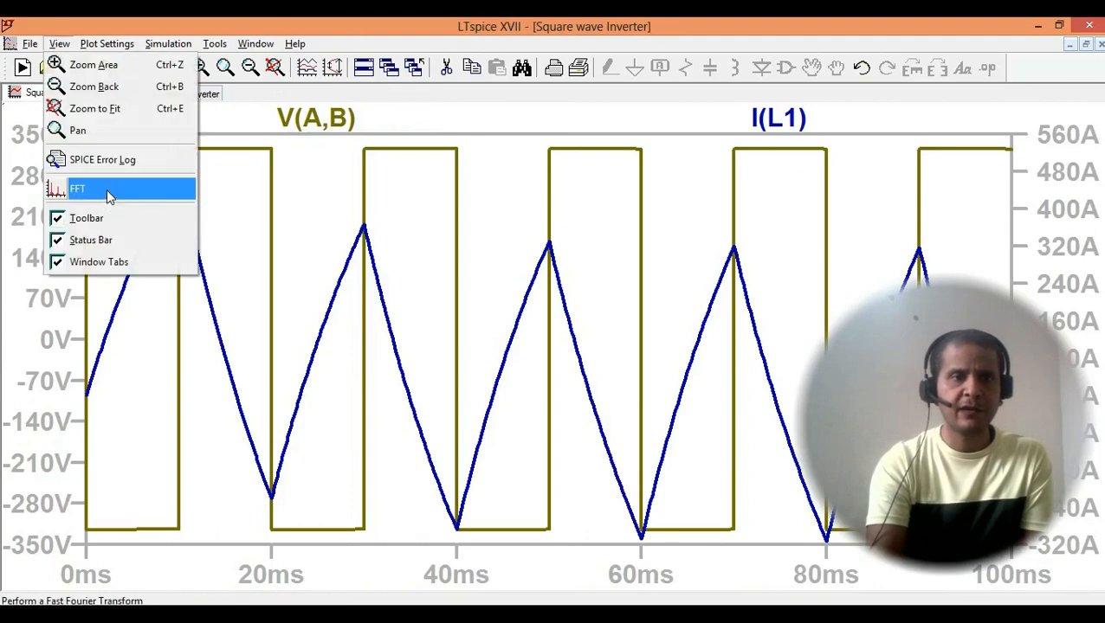
left_click(106, 188)
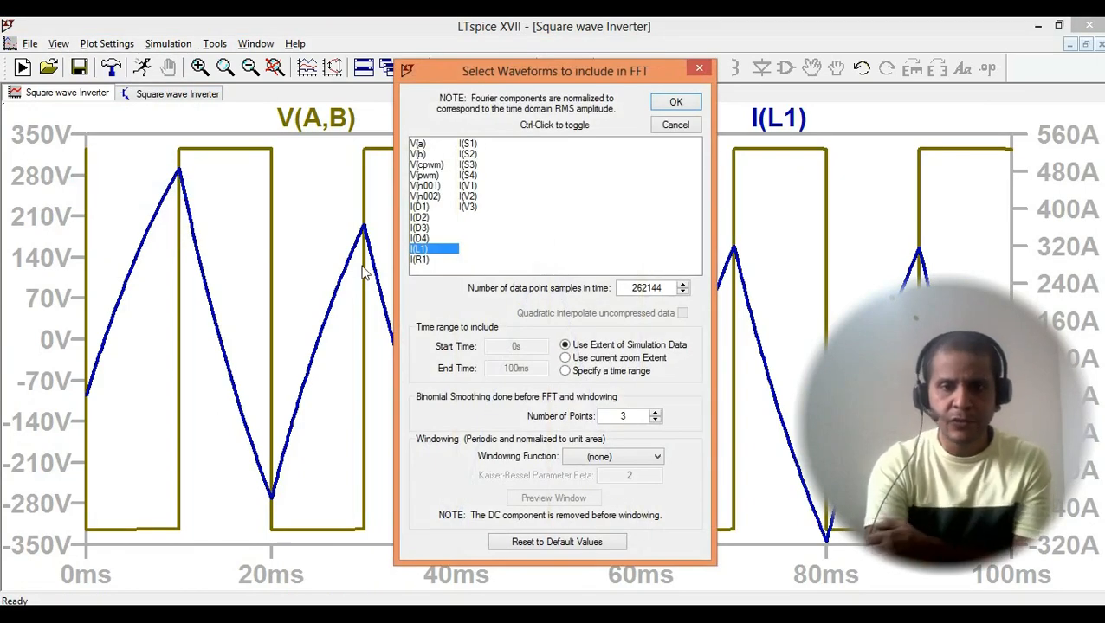
left_click(418, 144)
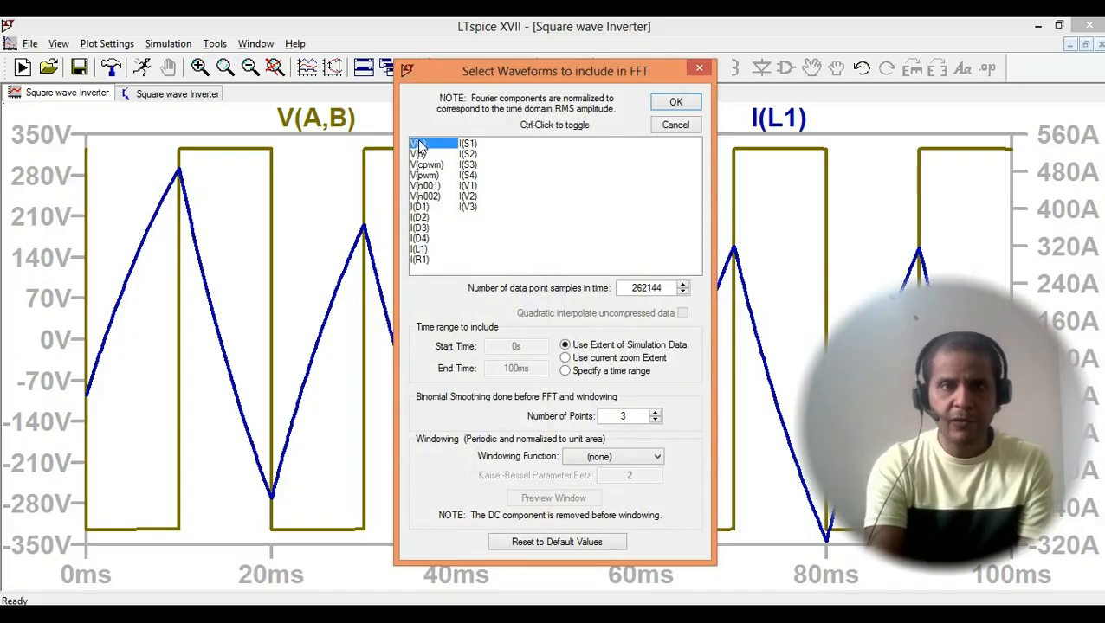
left_click(419, 154, "ctrl")
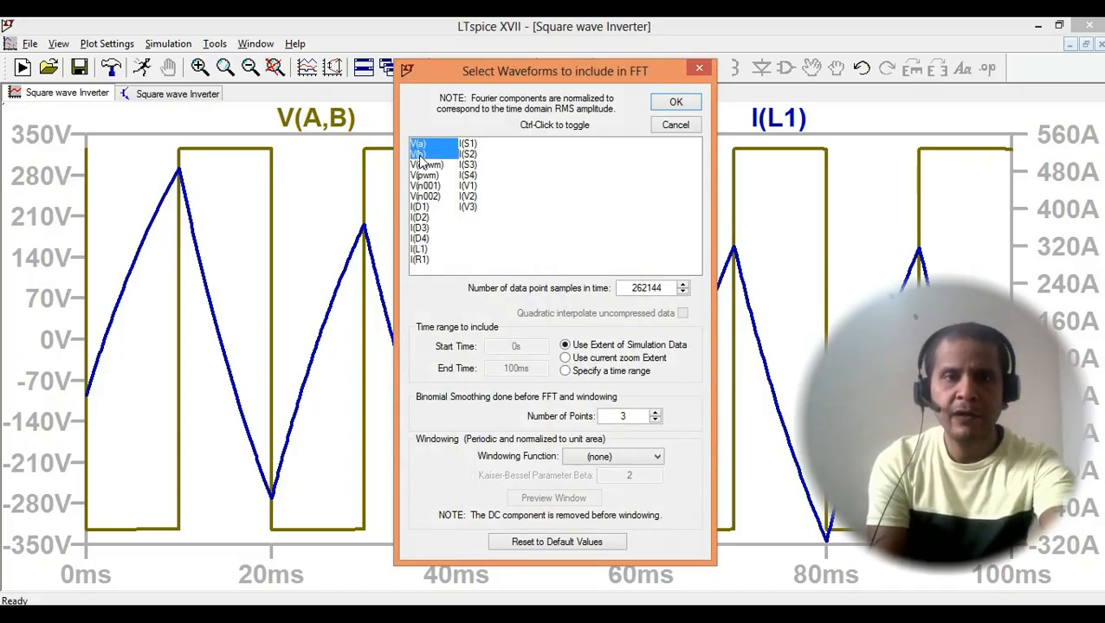
left_click(664, 101)
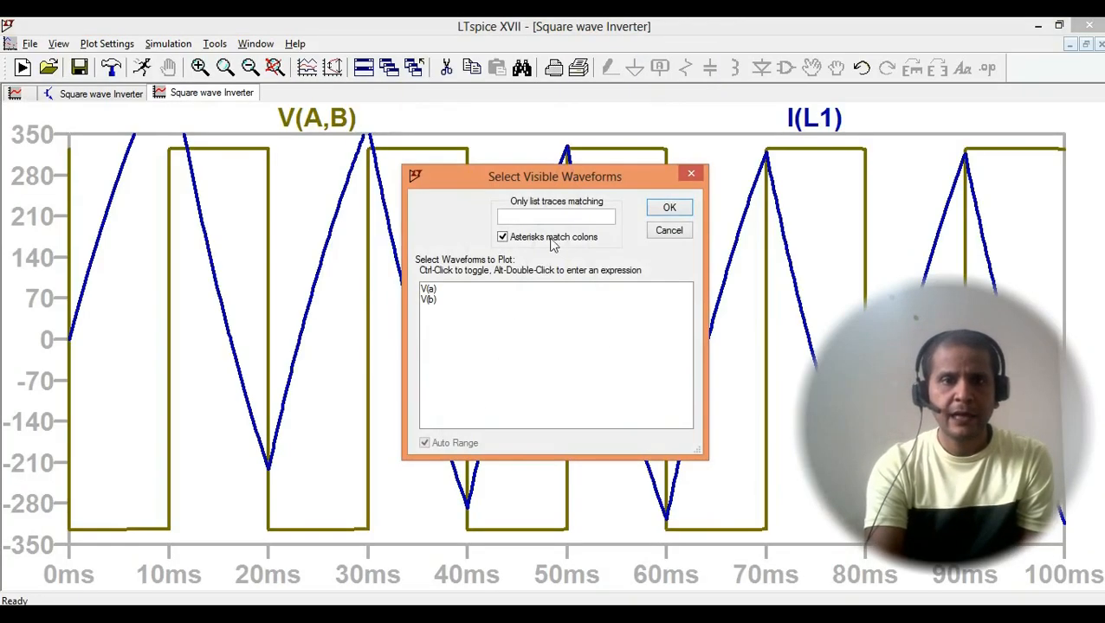
- Plot both the V(a) and V(b) spectra in the FFT window
left_click(428, 291)
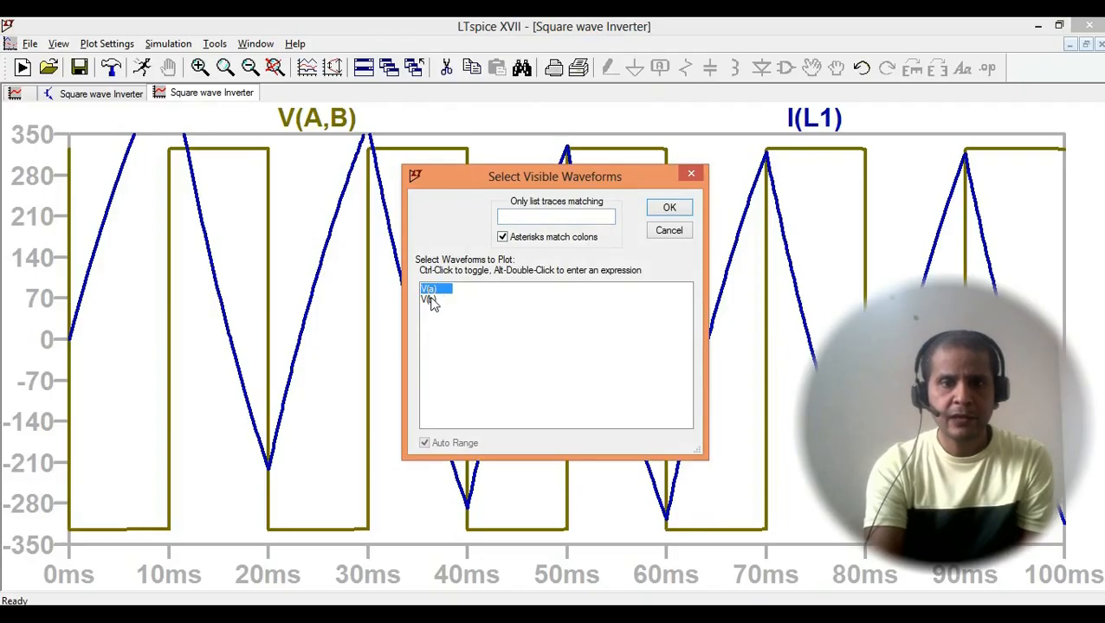
left_click(429, 300, "ctrl")
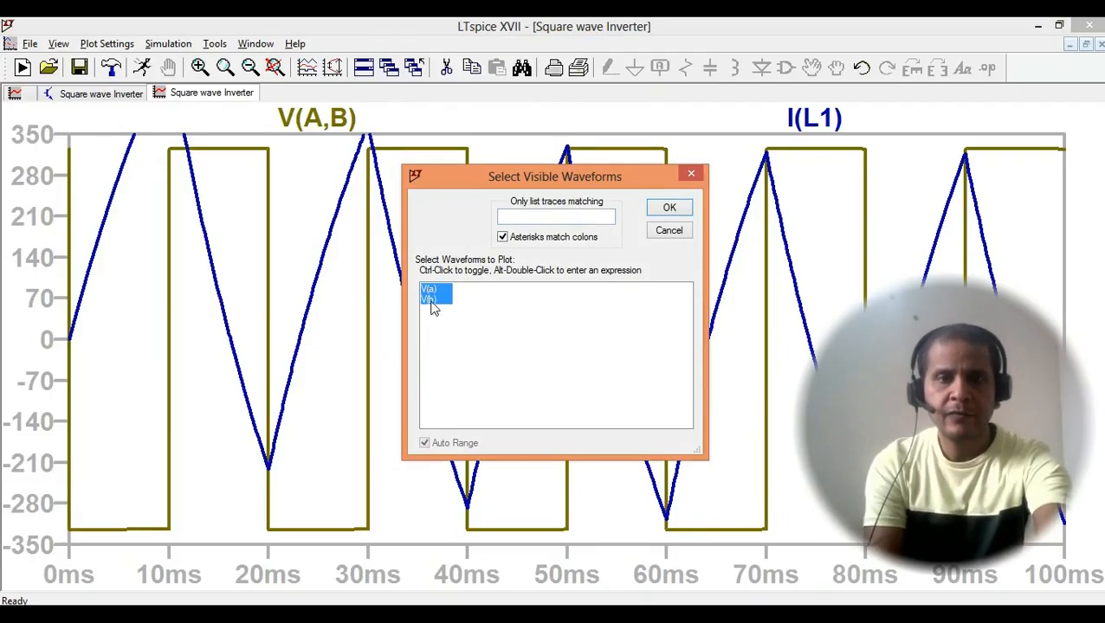
left_click(668, 211)
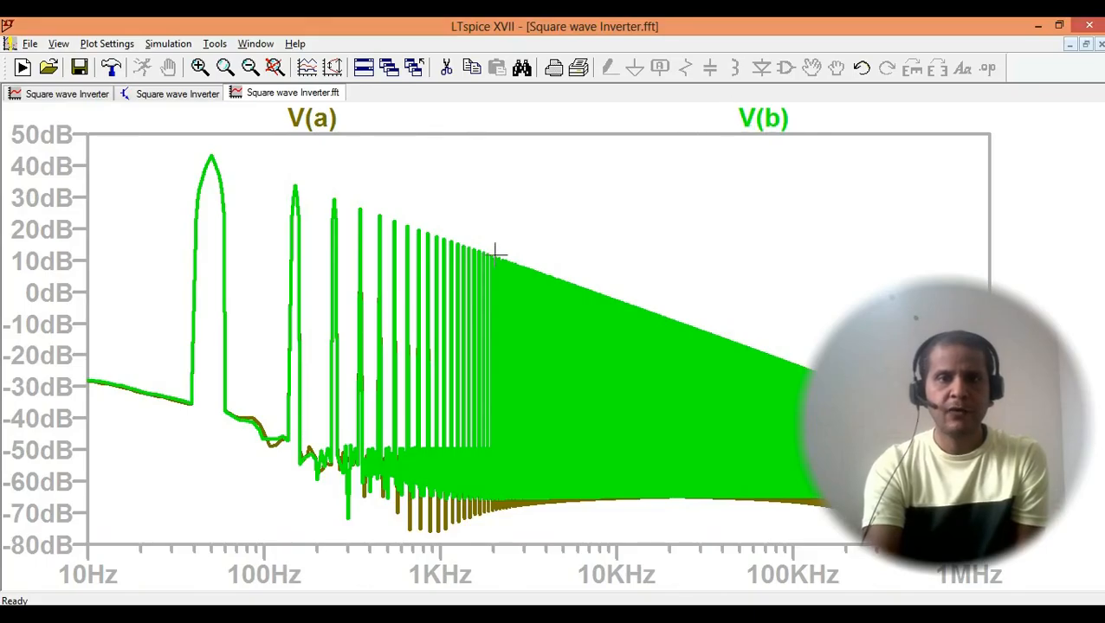
- Try to change the V(a) spectrum trace's expression to V(ab), then to V(a-b), and dismiss the expression editor
right_click(440, 120)
left_click(358, 123)
right_click(325, 124)
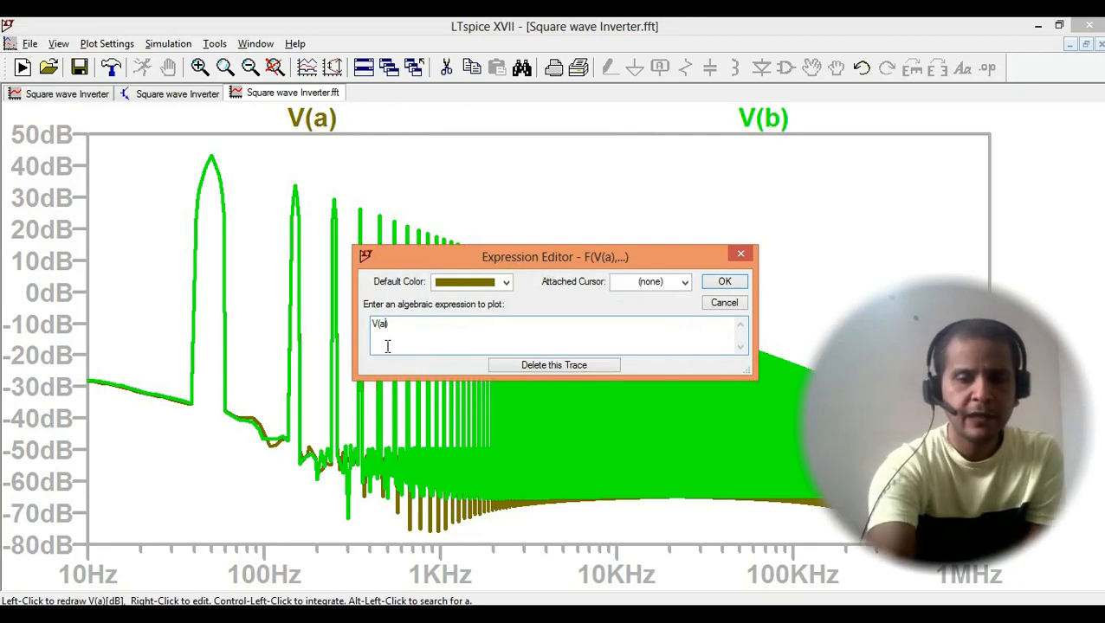
key("Return")
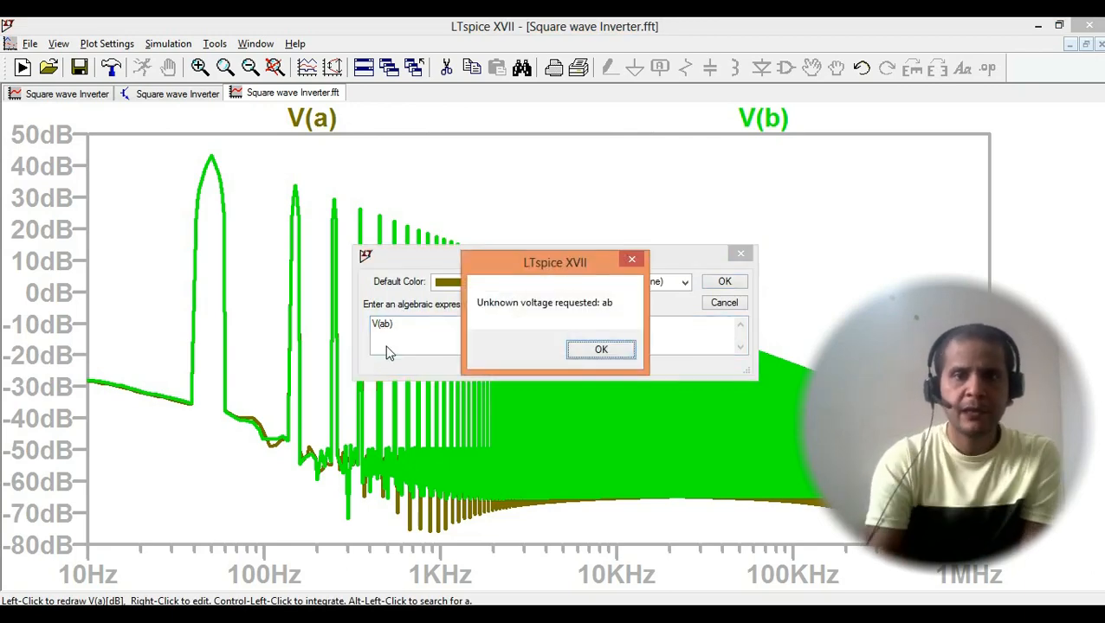
left_click(586, 349)
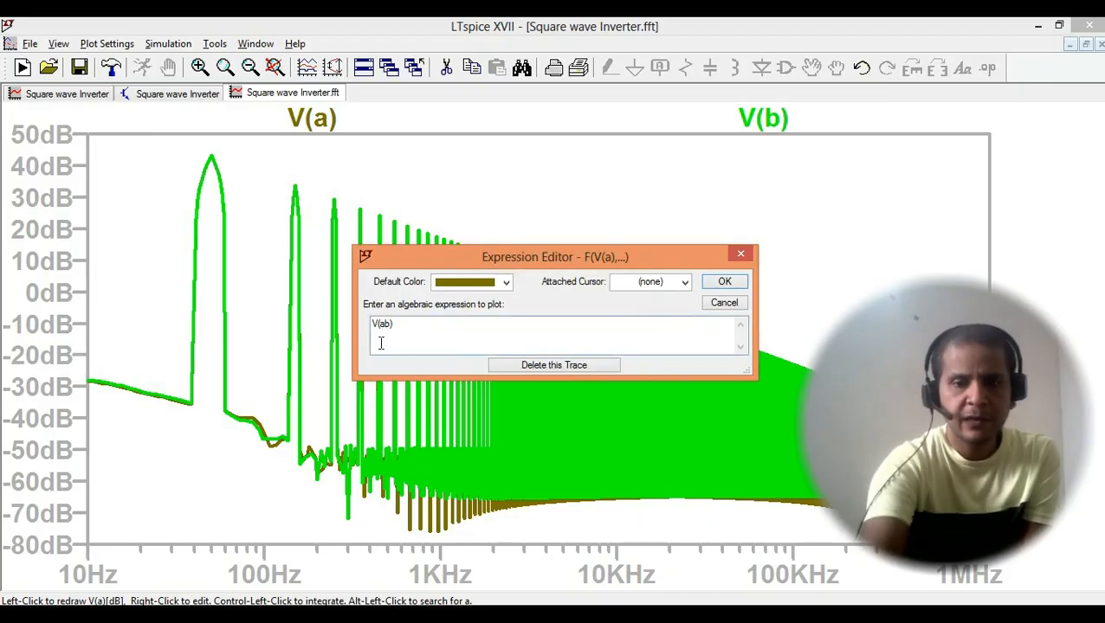
key("Return")
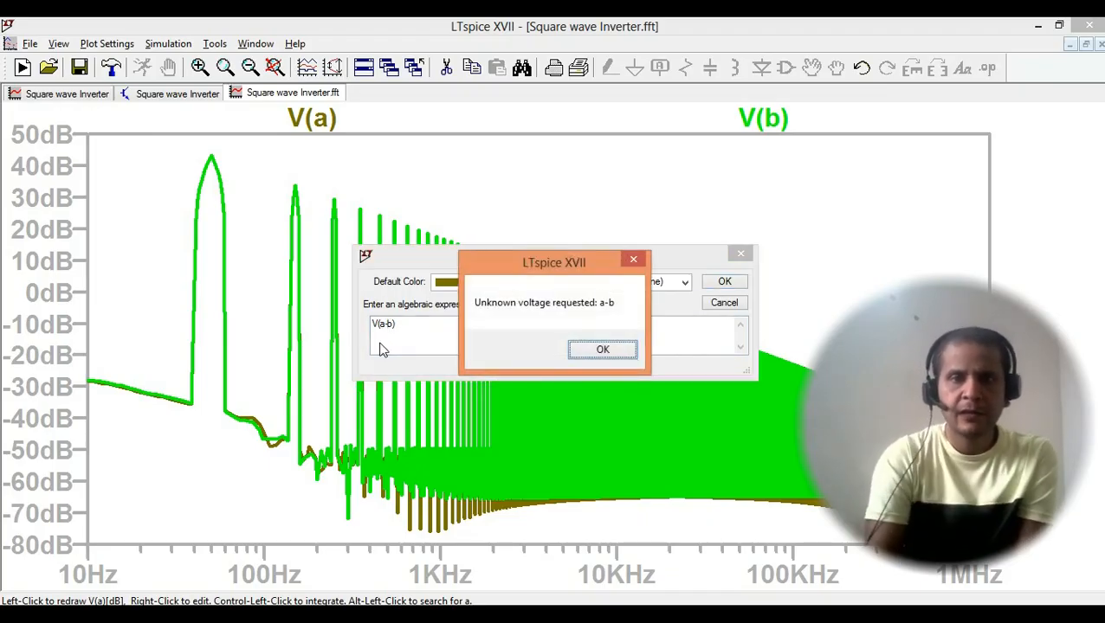
left_click(603, 349)
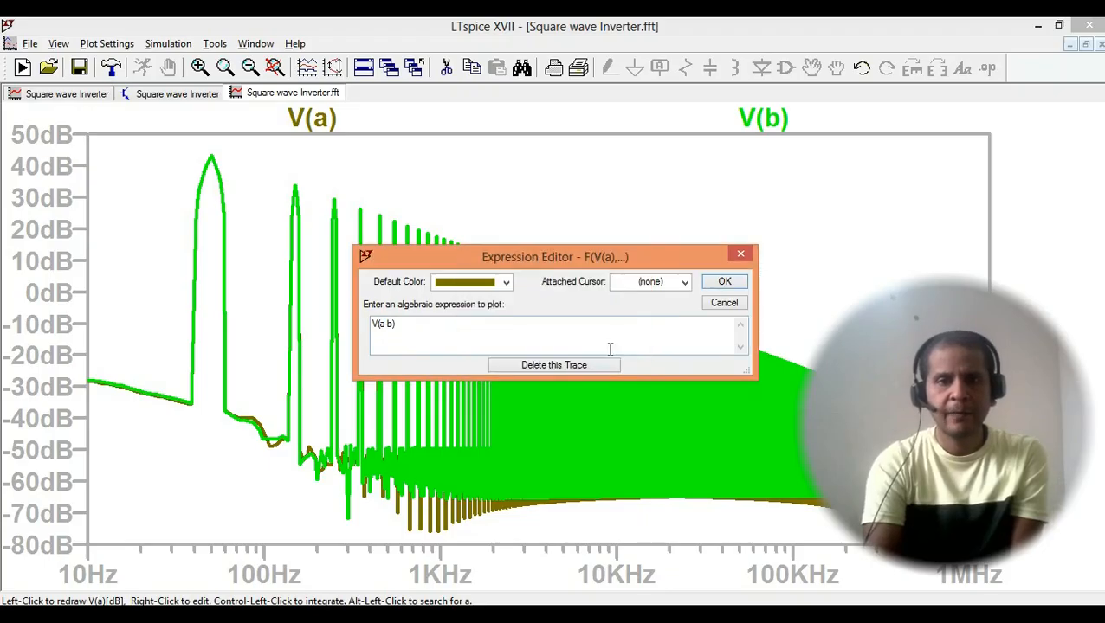
left_click(736, 256)
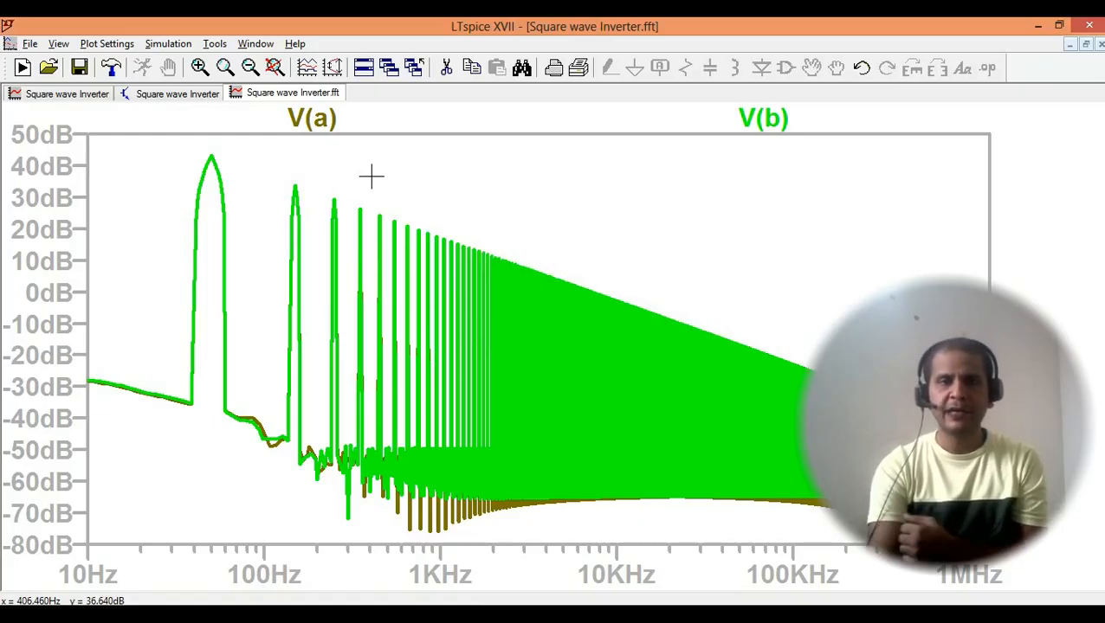
- View the inverter schematic with its load between nodes A and B, and return to the FFT spectrum
left_click(171, 100)
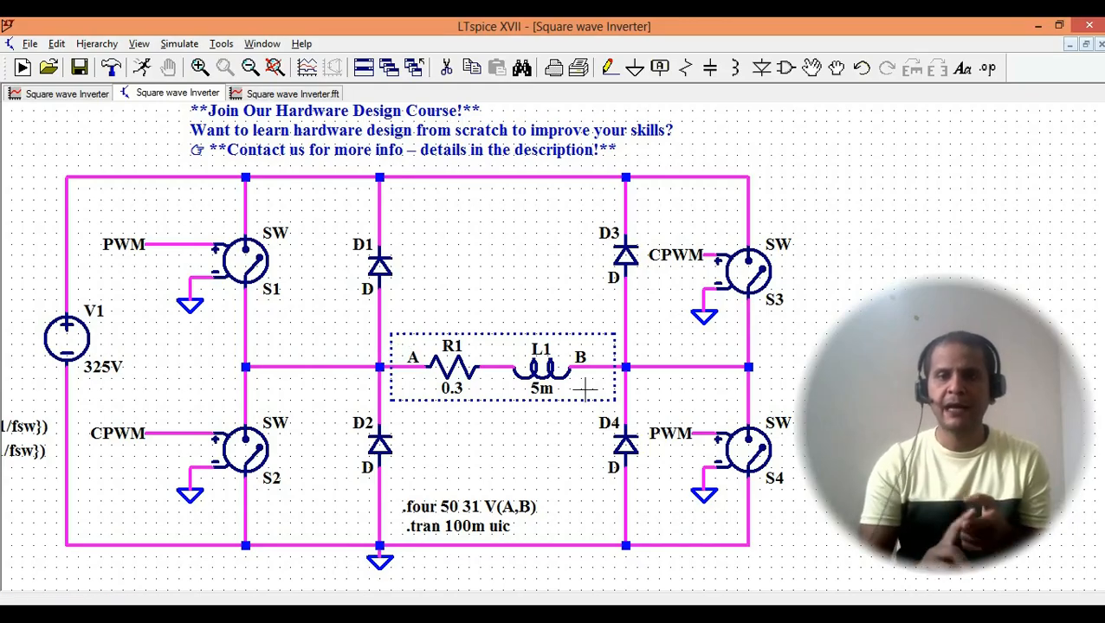
left_click(292, 92)
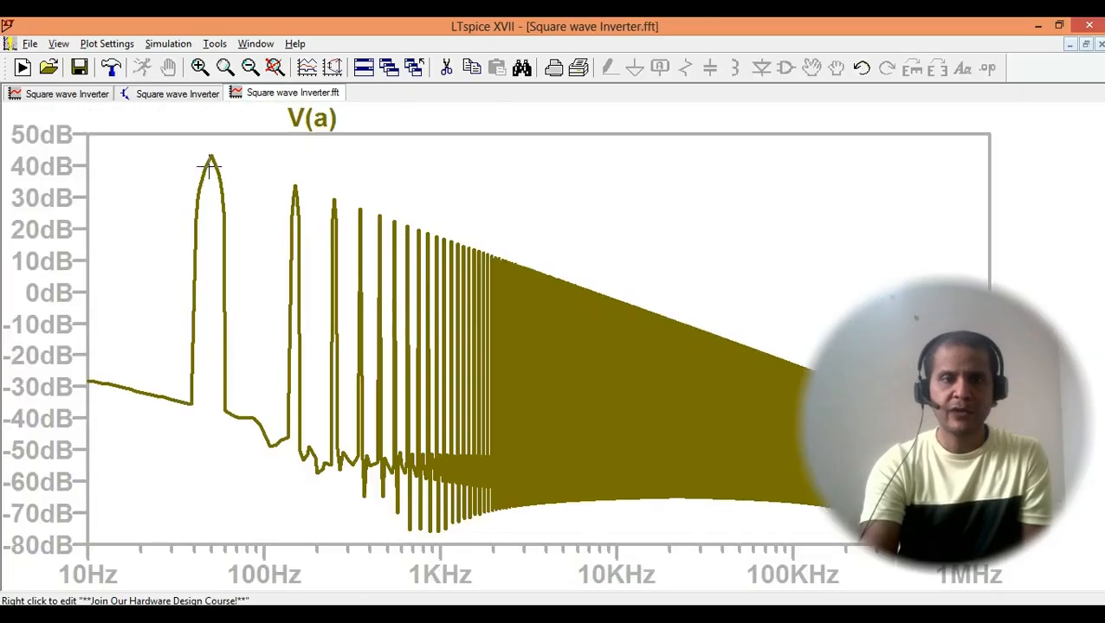